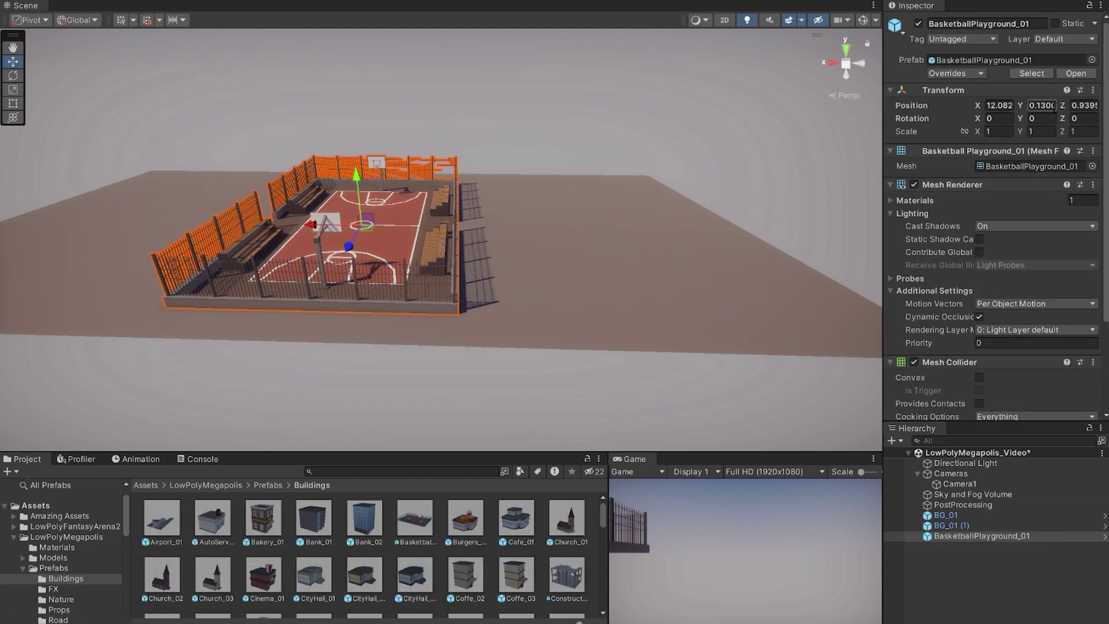
Place the ParkingZone_01 parking garage and Sushi_01 sushi bar beside the basketball court.
left_click_drag(594, 250, 586, 261, "alt")
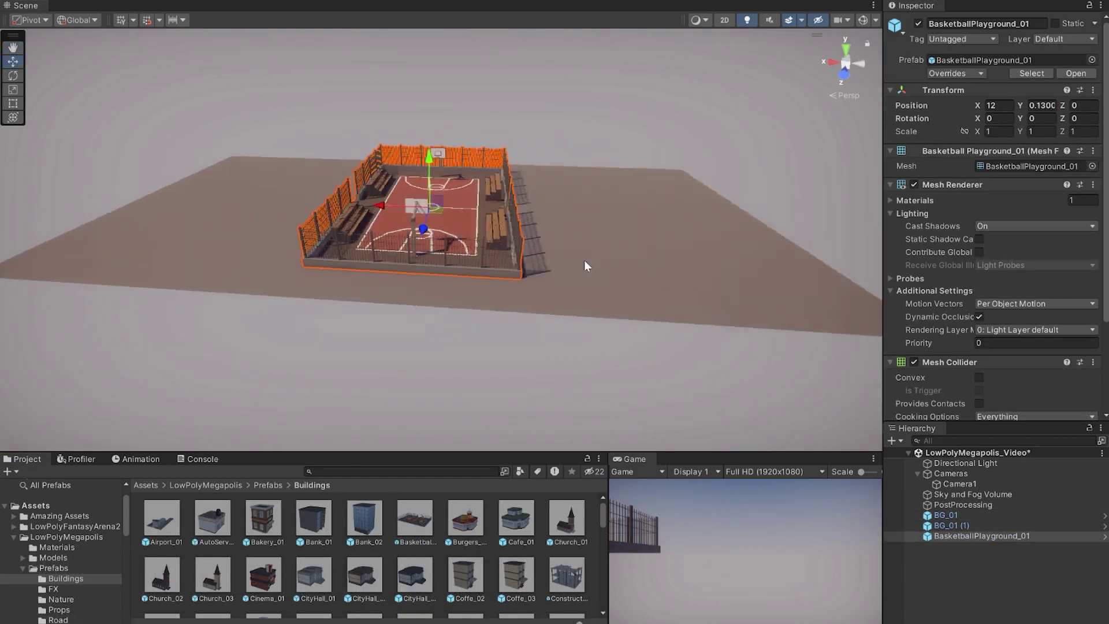
double_click(956, 488)
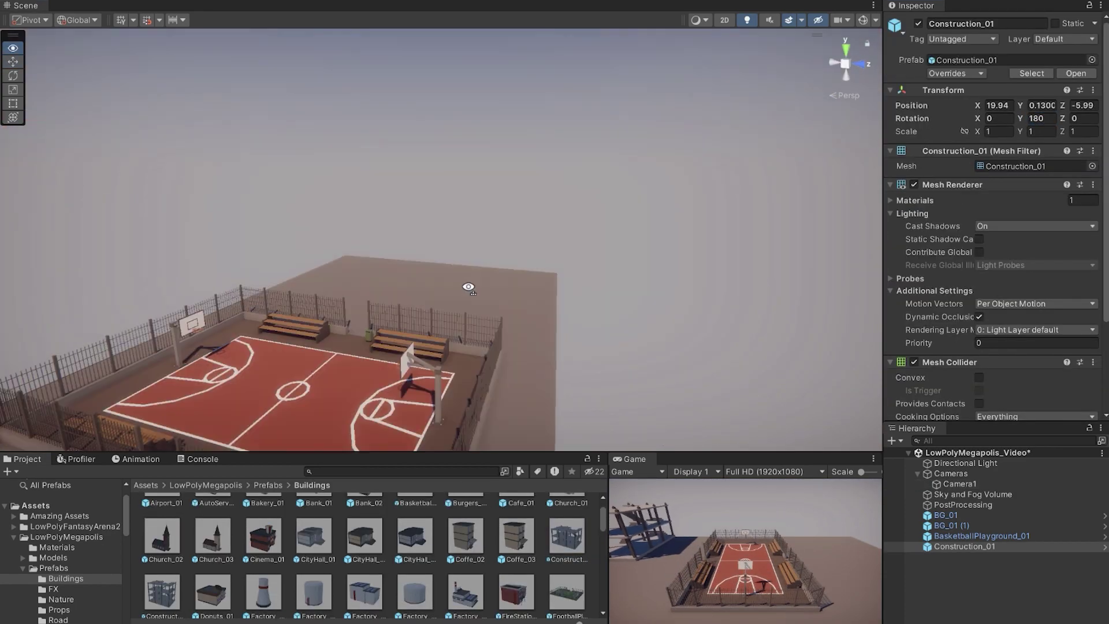
scroll(383, 536, "down", 5)
left_click_drag(264, 554, 370, 277)
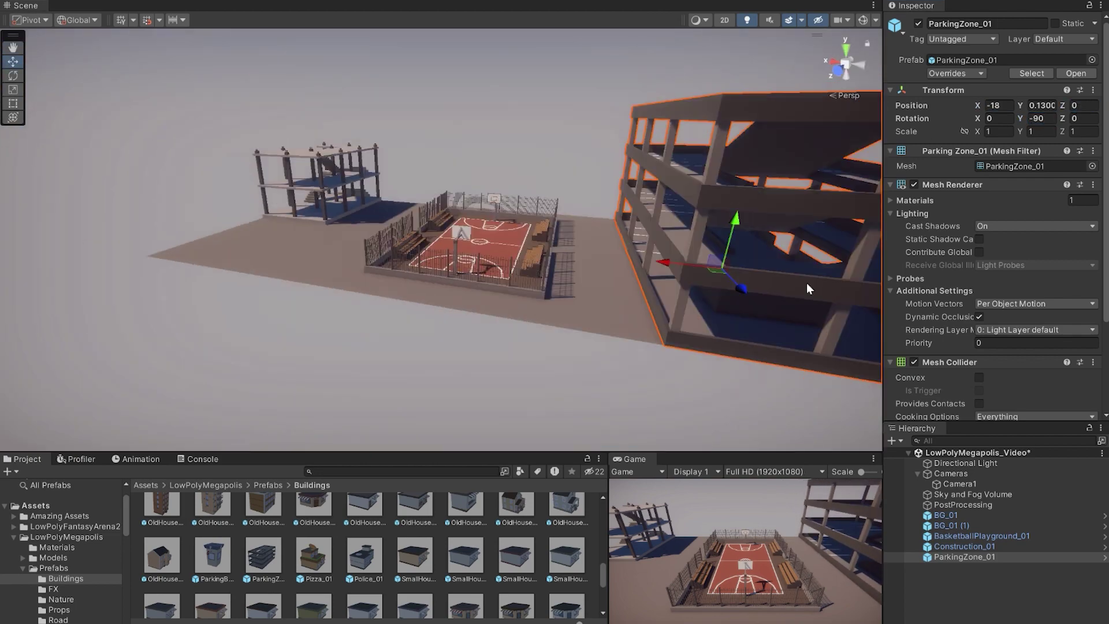
left_click_drag(263, 584, 372, 263)
left_click_drag(467, 230, 467, 231)
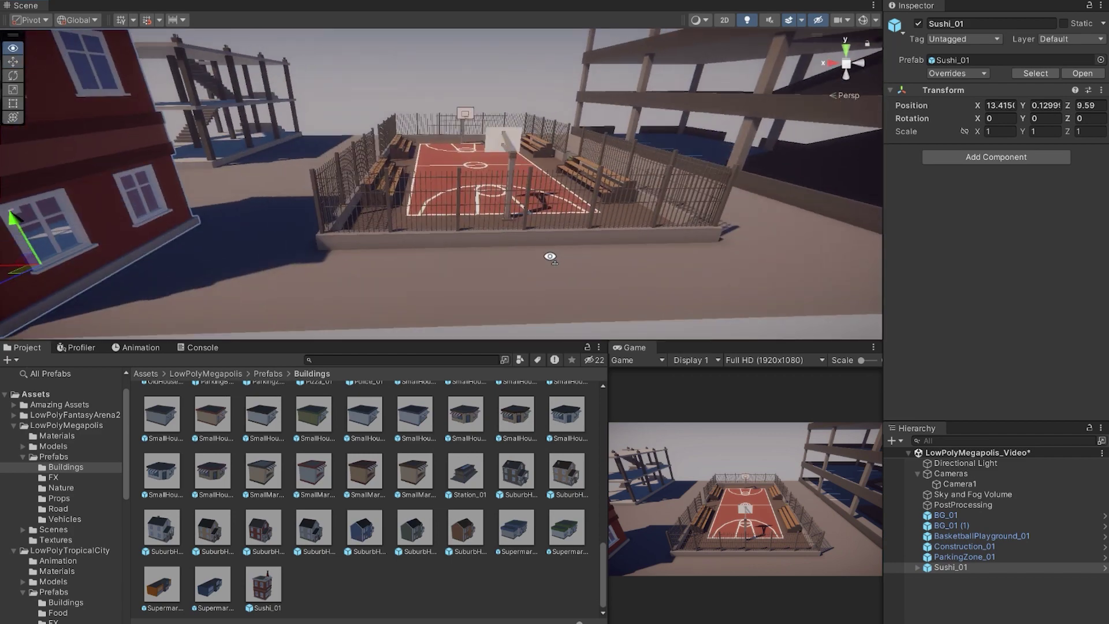
Open the Road prefab folder and select the MobileRoad_03 crossroad prefab.
left_click(57, 508)
left_click(365, 410)
left_click(415, 407)
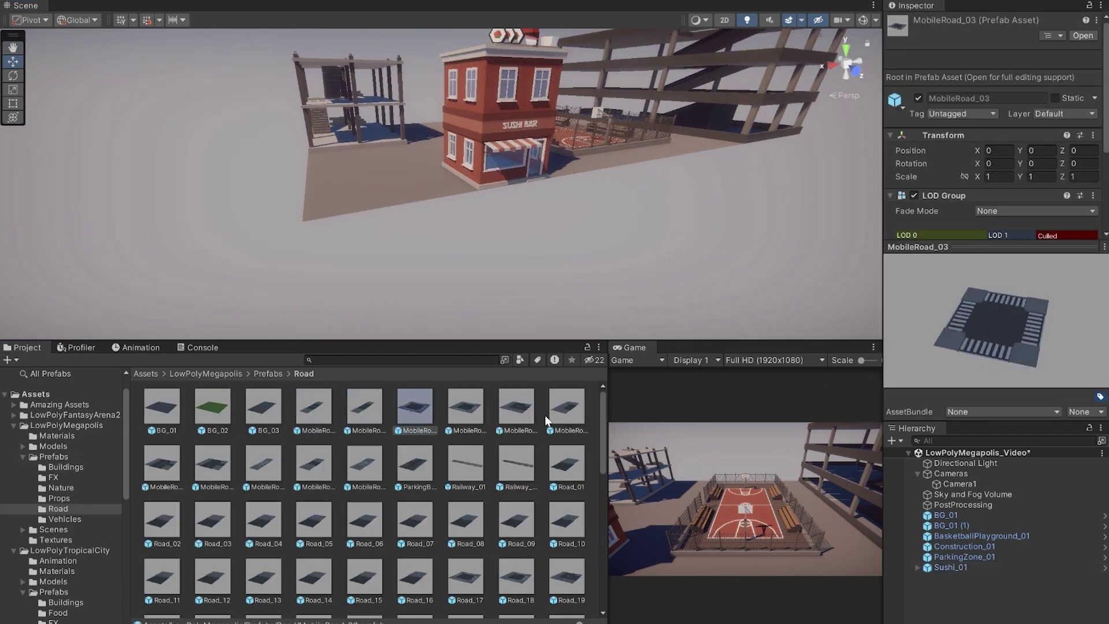
Try two crossroad pieces in the scene, then delete them.
left_click_drag(460, 347, 439, 265)
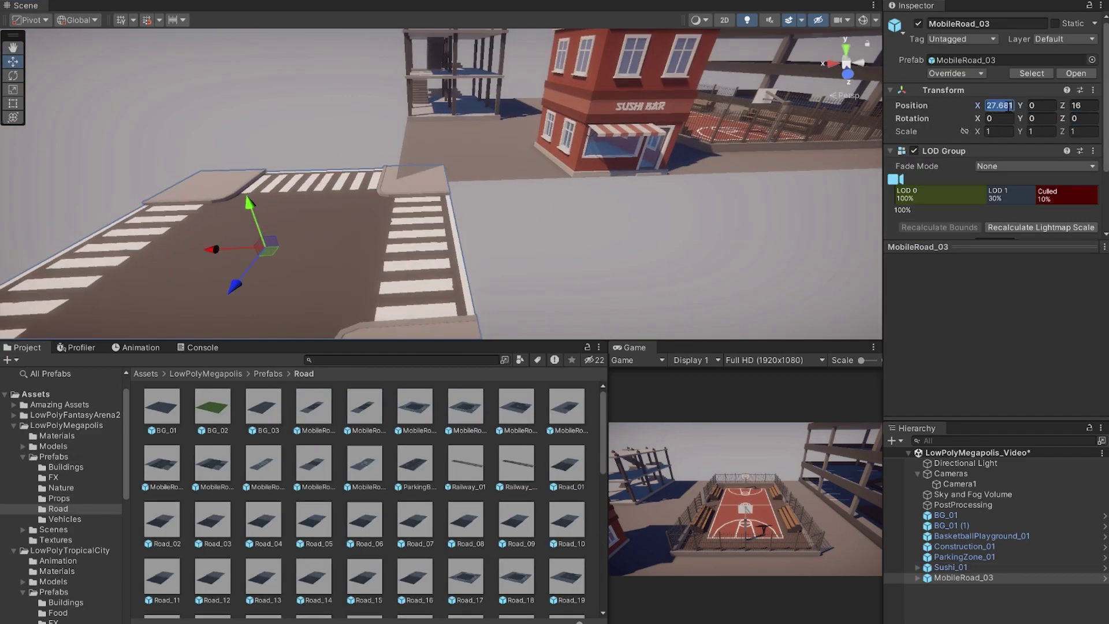
left_click_drag(520, 173, 645, 180, "alt")
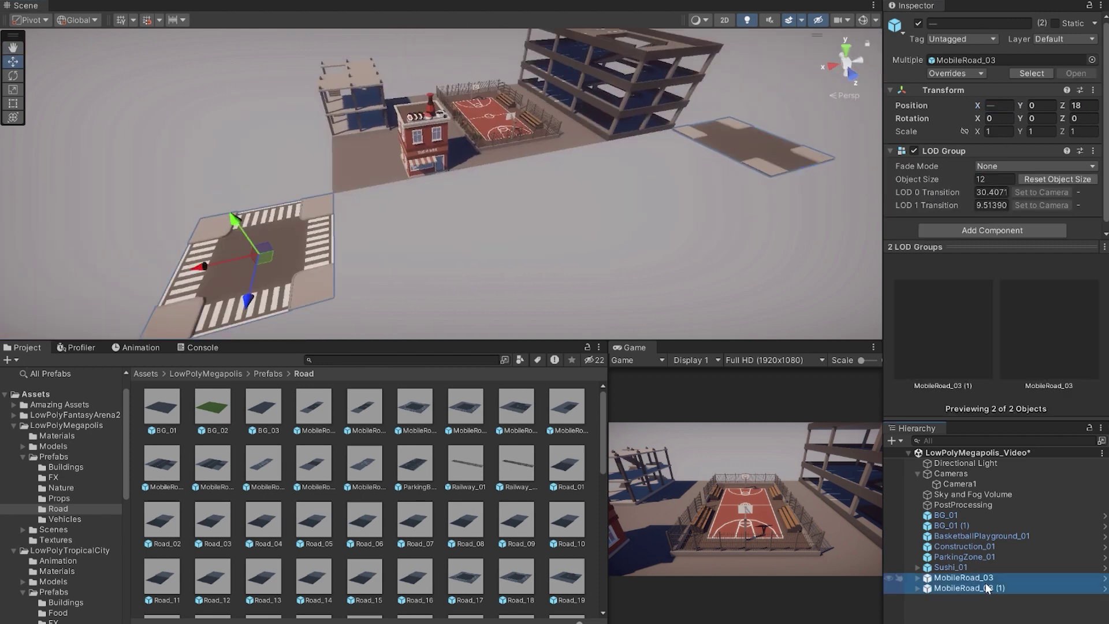
key("Delete")
Lay a MobileRoad_05 strip, duplicate it with Ctrl+D and set the copies to Z -18.
left_click_drag(393, 186, 292, 194)
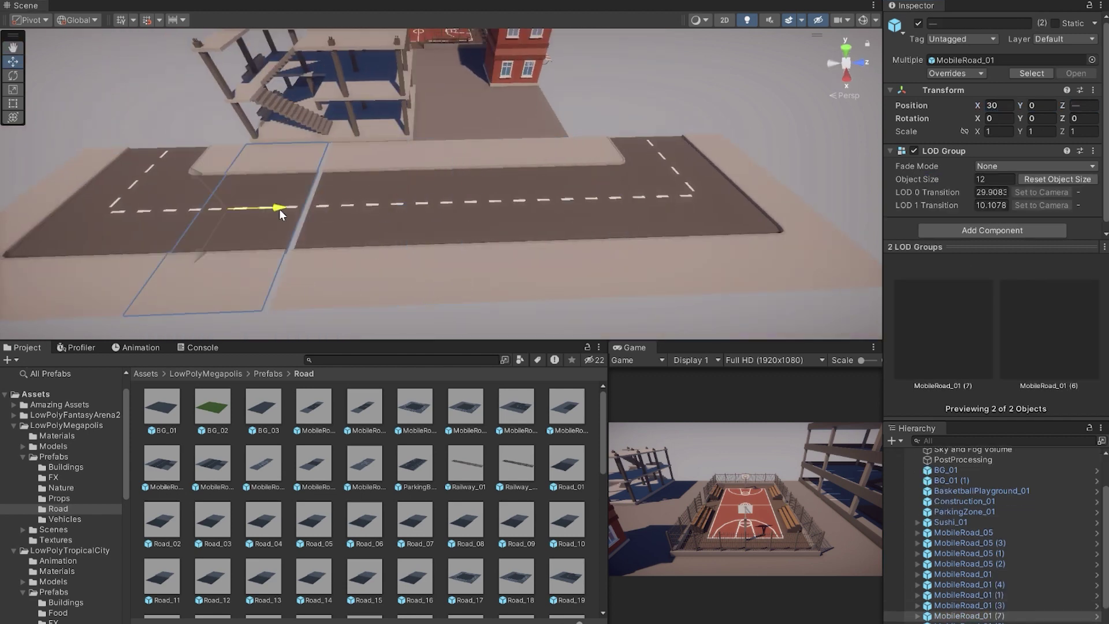
middle_click_drag(373, 208, 527, 205)
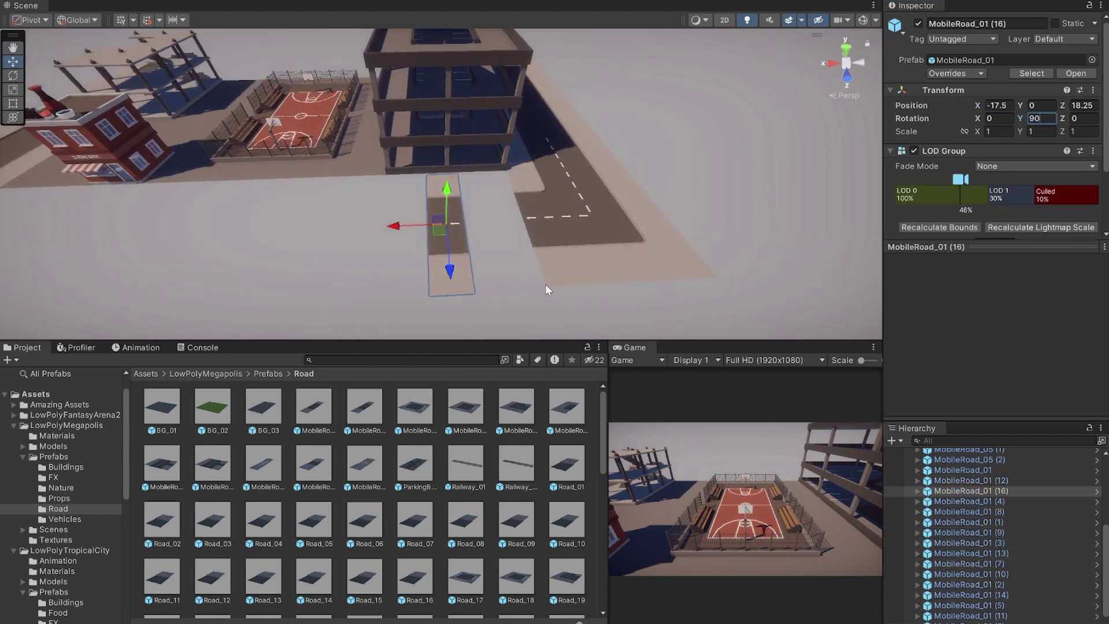
key("ctrl+d")
left_click_drag(448, 240, 349, 224)
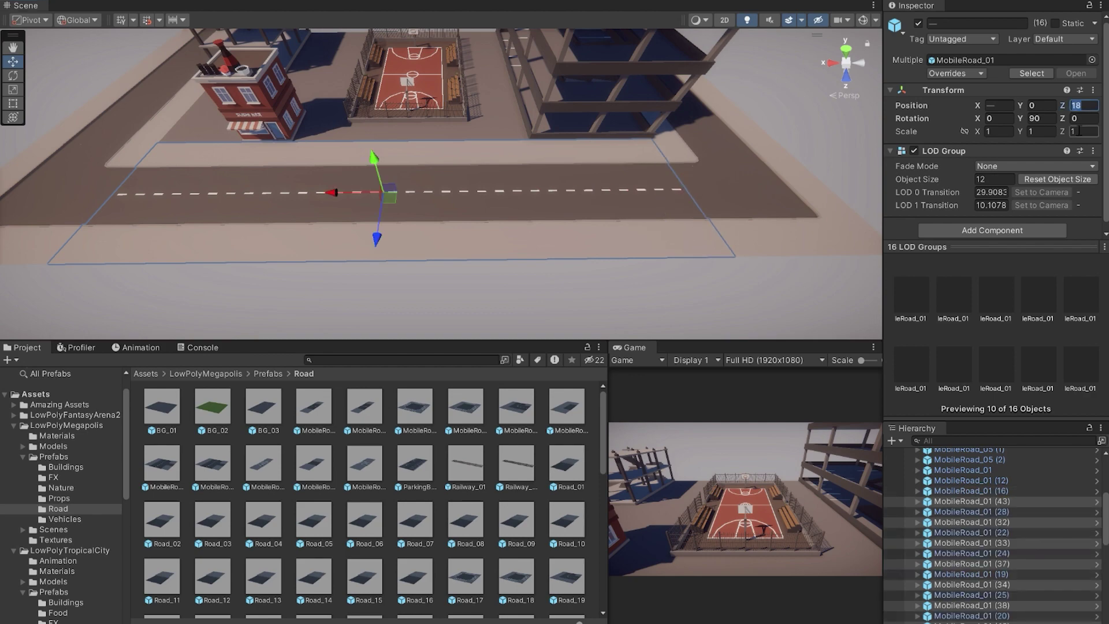
type("-18")
key("Return")
right_click_drag(466, 204, 465, 205)
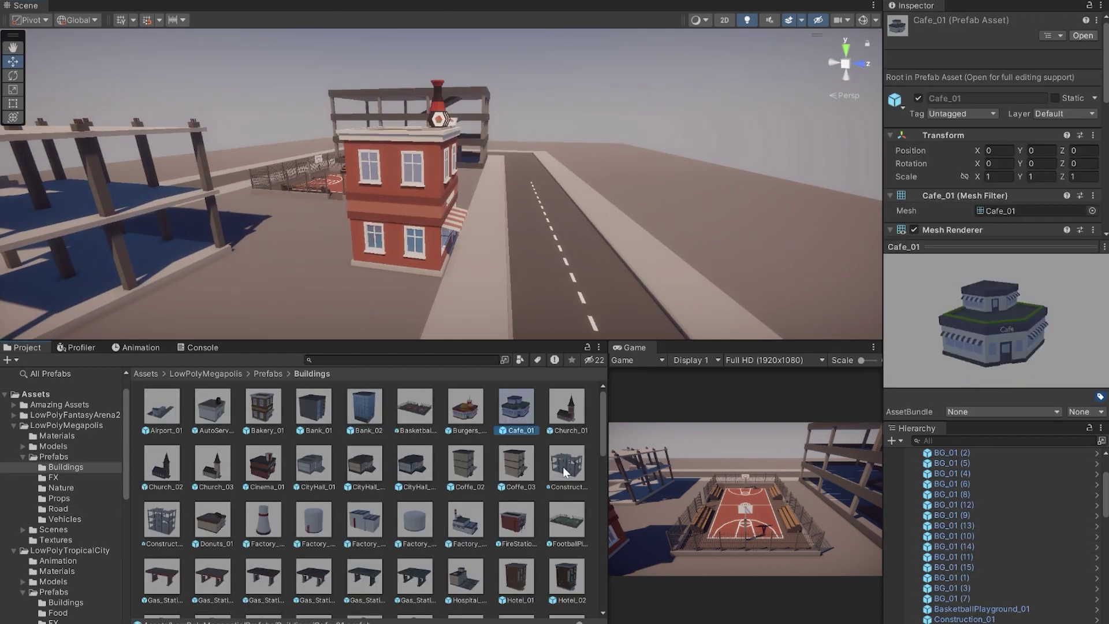
Place House_43, OldHouse_04 and the red House_31 beside the road.
scroll(471, 548, "down", 5)
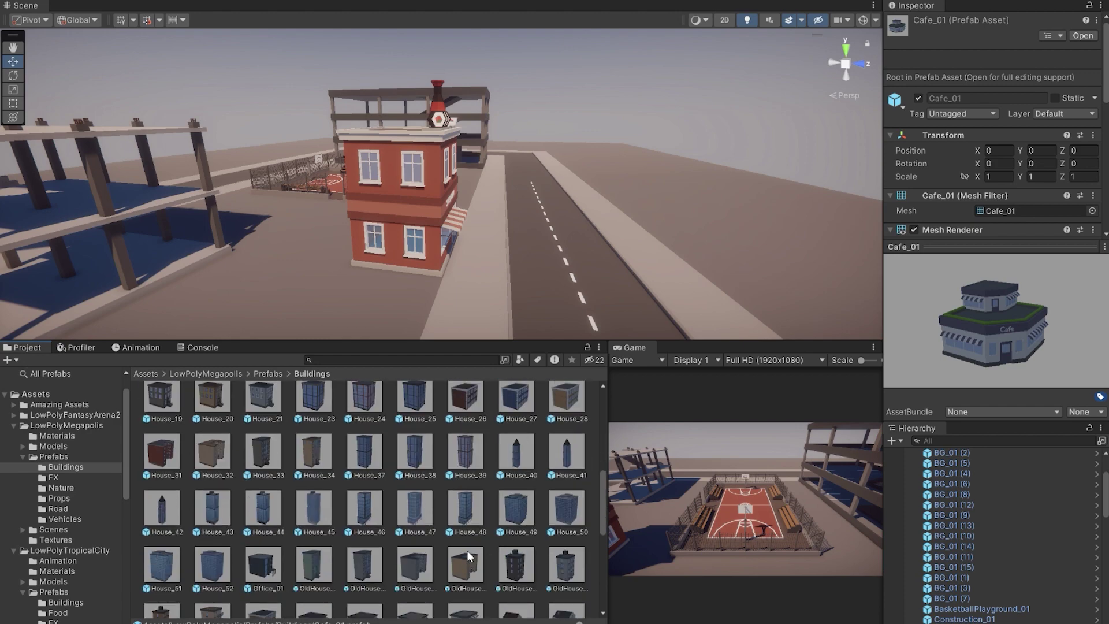
left_click_drag(272, 541, 669, 185)
mouse_move(615, 228)
right_mouse_down()
mouse_move(399, 279)
mouse_move(289, 286)
right_mouse_up()
left_click_drag(465, 578, 397, 190)
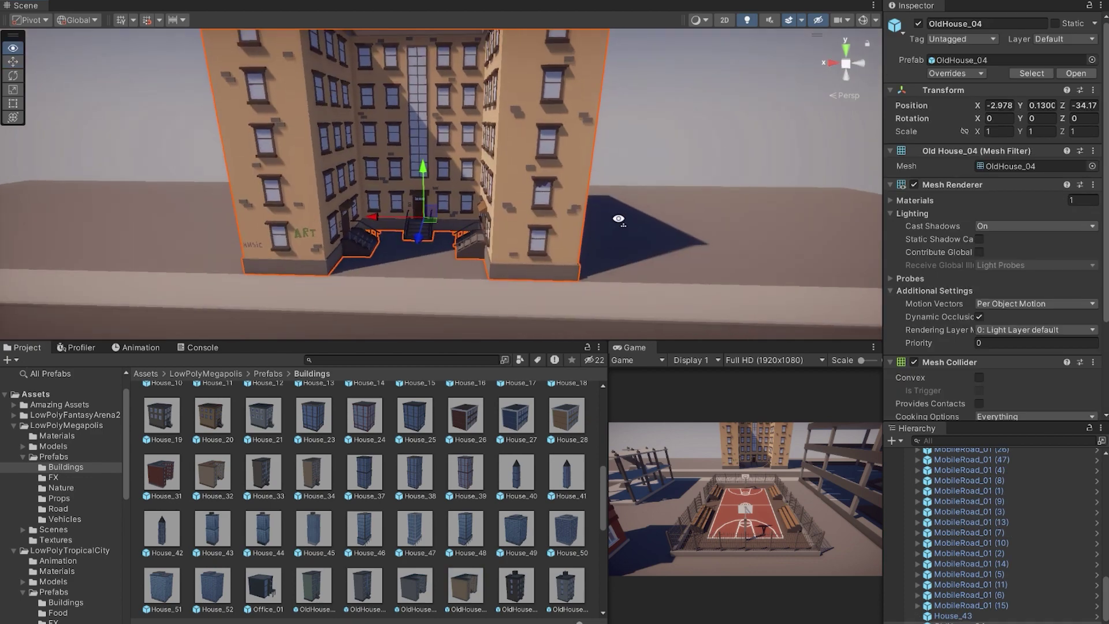
left_click_drag(162, 473, 340, 189)
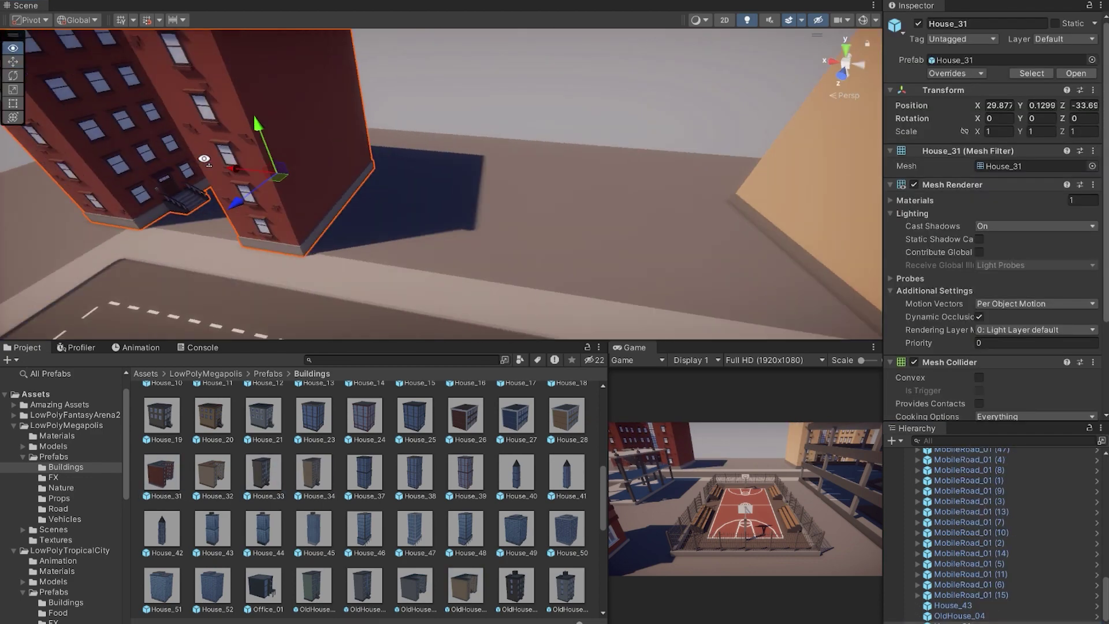
right_click_drag(340, 190, 404, 231)
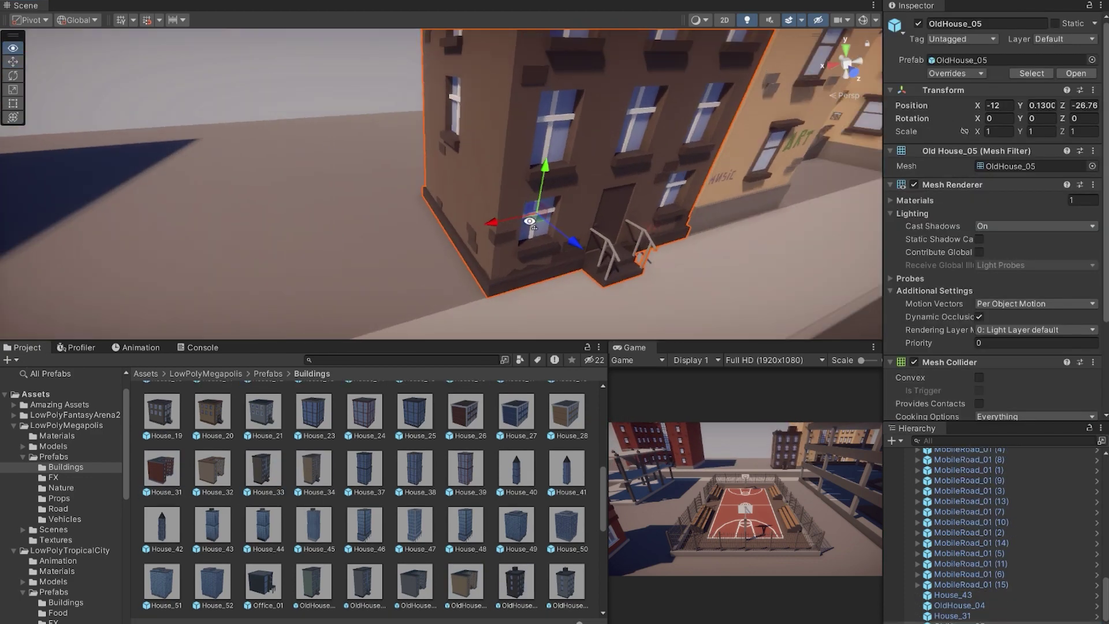
Add OldHouse_01, House_07 and House_04 along the street, and position House_41.
left_click(162, 469)
scroll(453, 577, "down", 2)
left_click(164, 538)
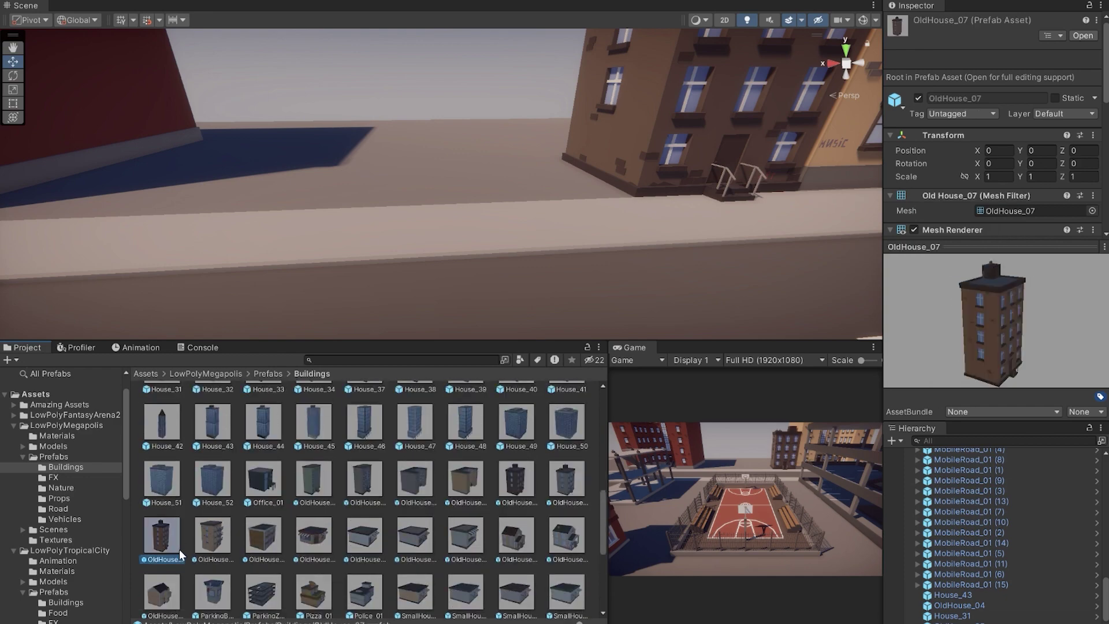
left_click_drag(313, 479, 421, 243)
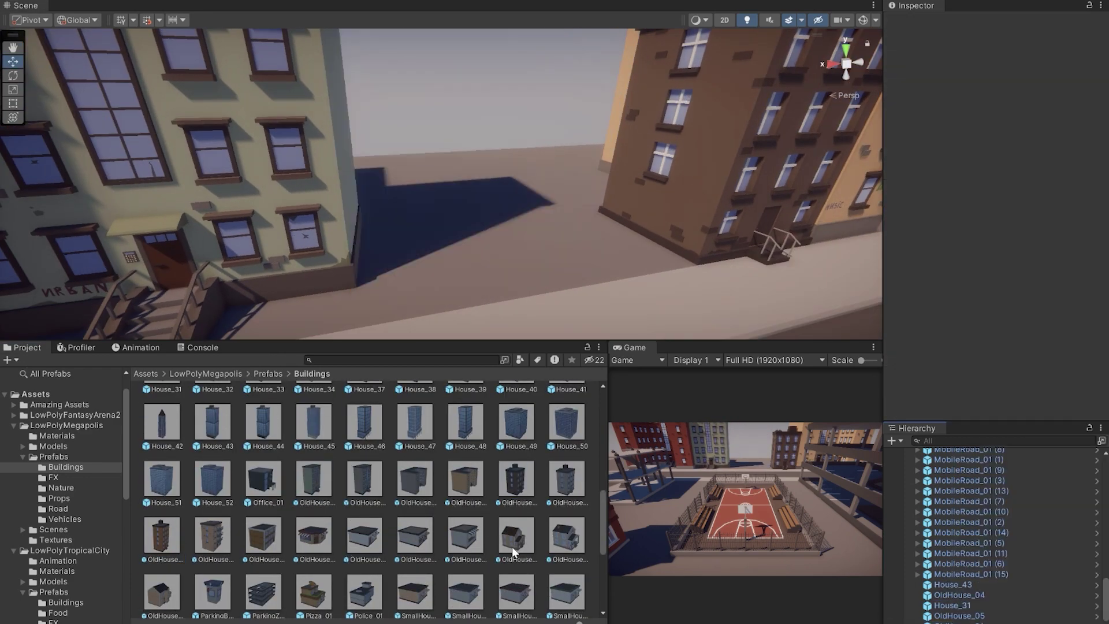
scroll(382, 576, "up", 5)
mouse_move(466, 430)
left_mouse_down()
mouse_move(447, 262)
mouse_move(458, 247)
left_mouse_up()
left_click_drag(314, 433, 444, 299)
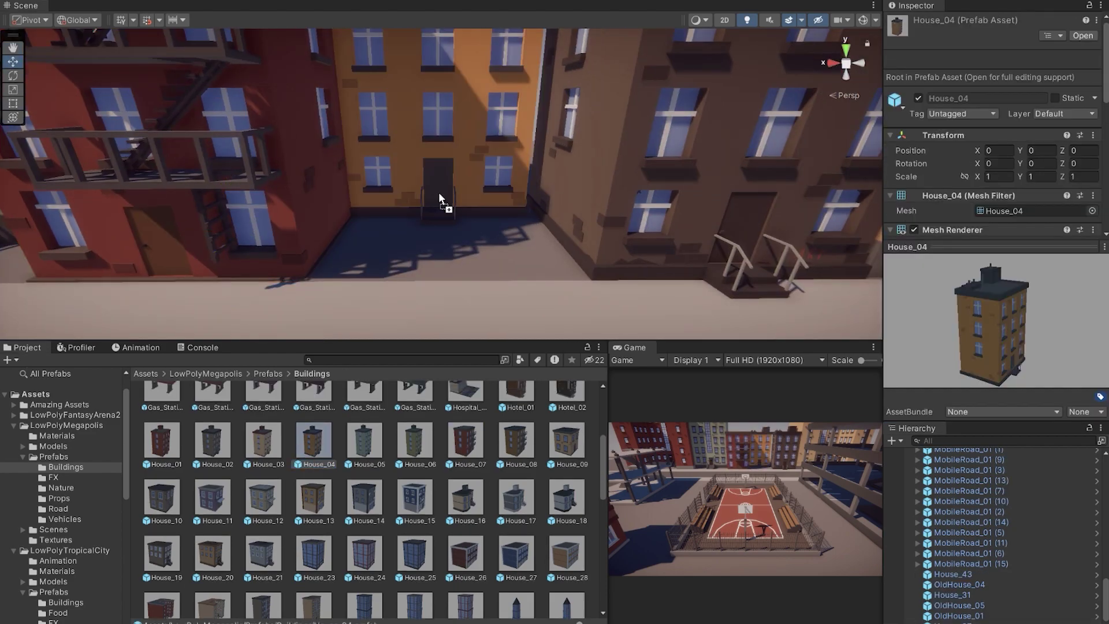
right_click_drag(444, 299, 748, 231)
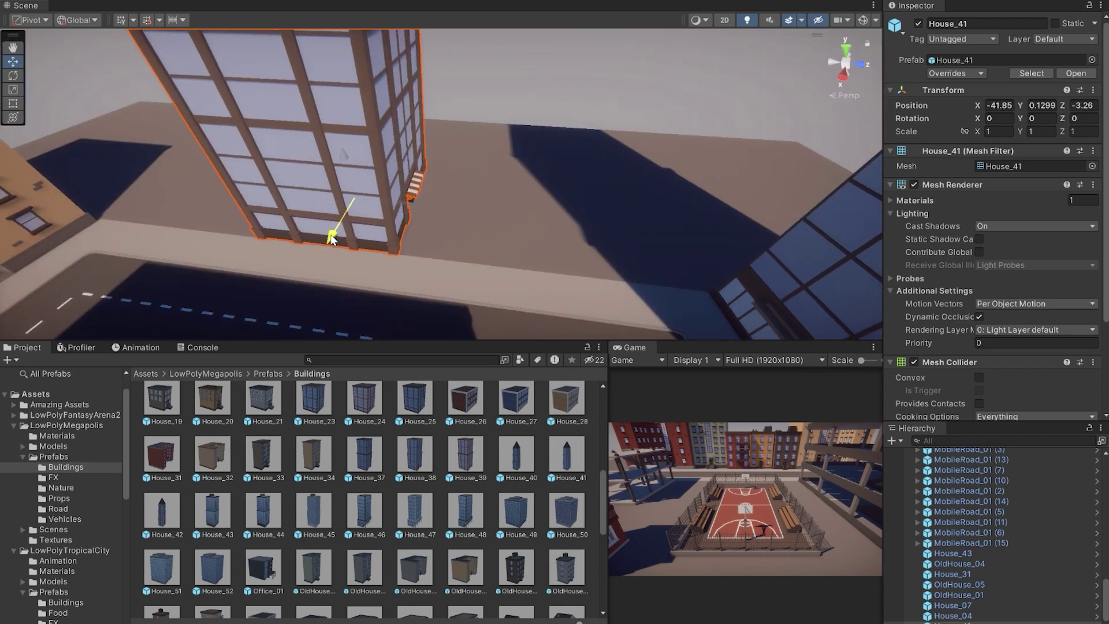
left_click_drag(347, 202, 456, 141)
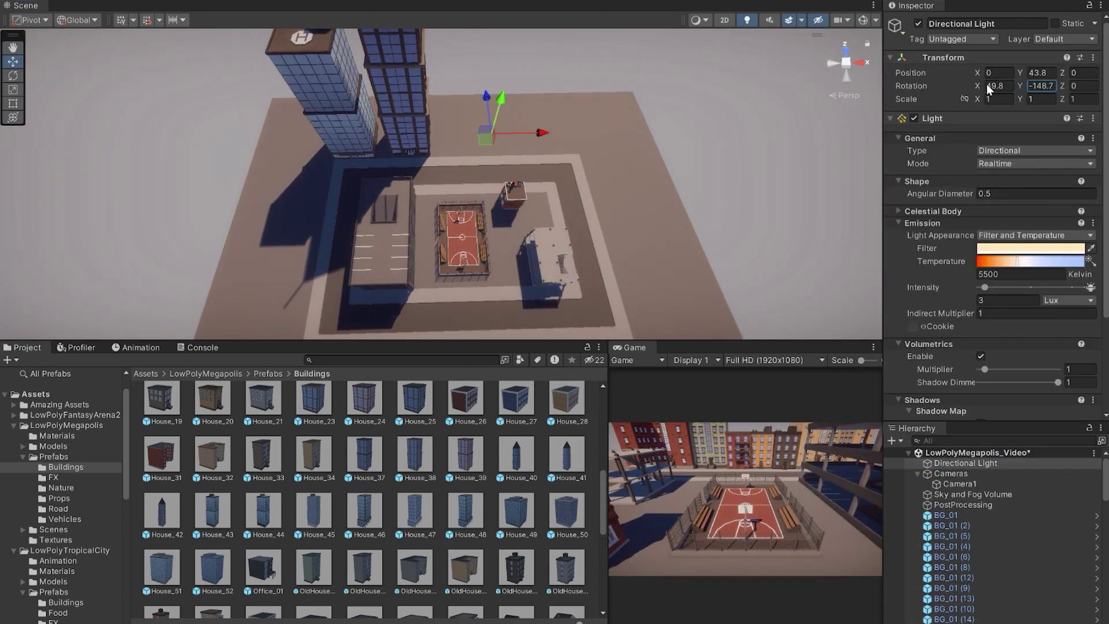
Rotate the Directional Light to X 49.8, Y -10.1 and move Camera1 along its Z axis.
right_click_drag(35, 191, 15, 186)
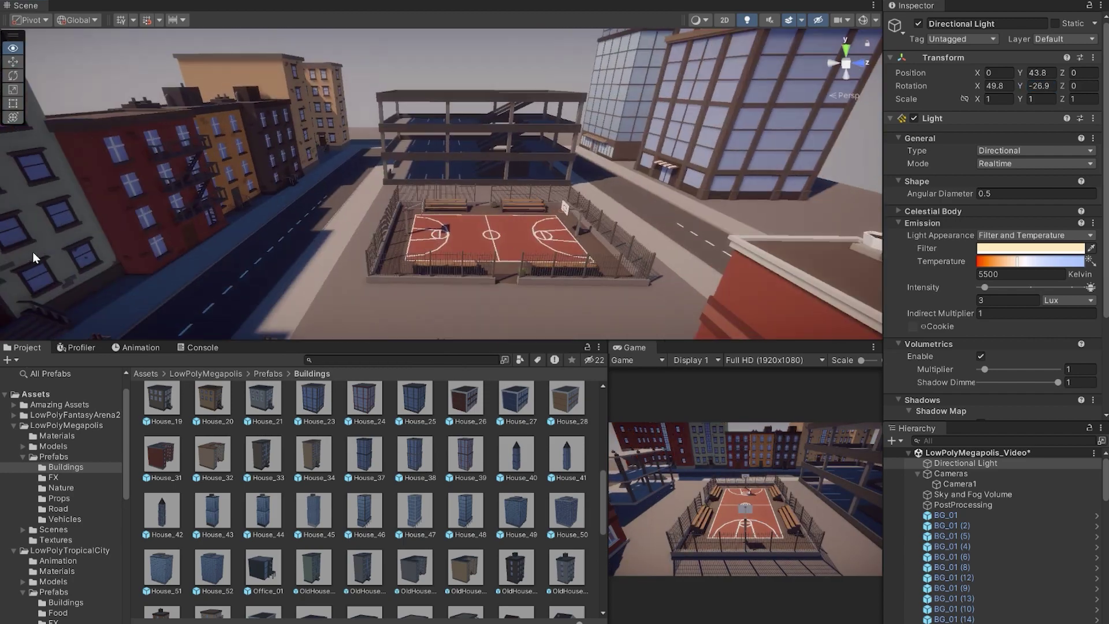
left_click(1033, 86)
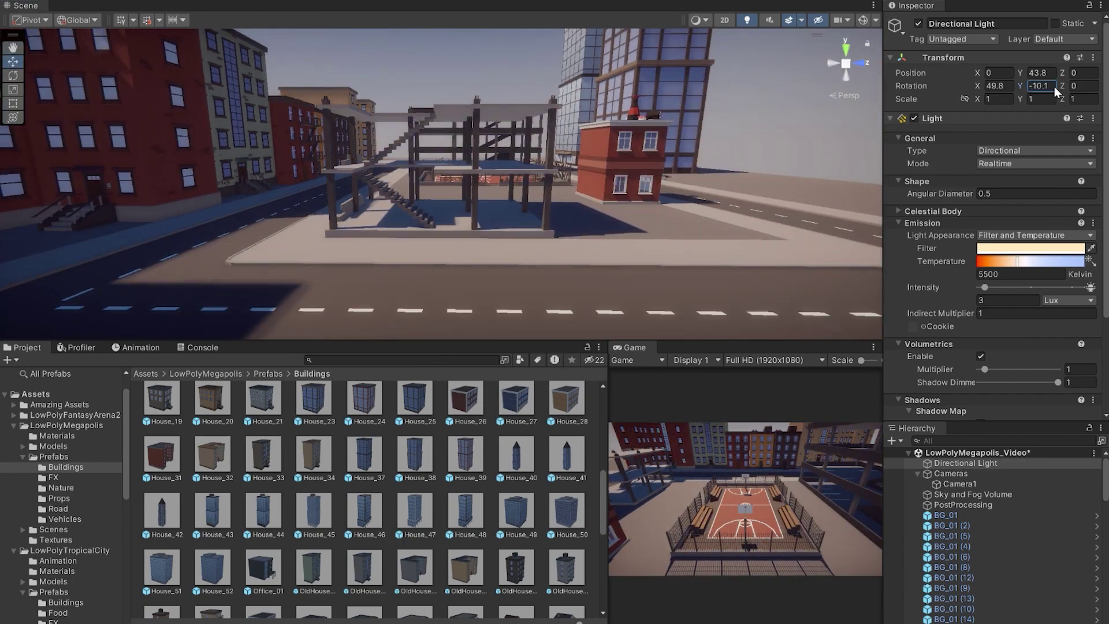
double_click(959, 484)
key("e")
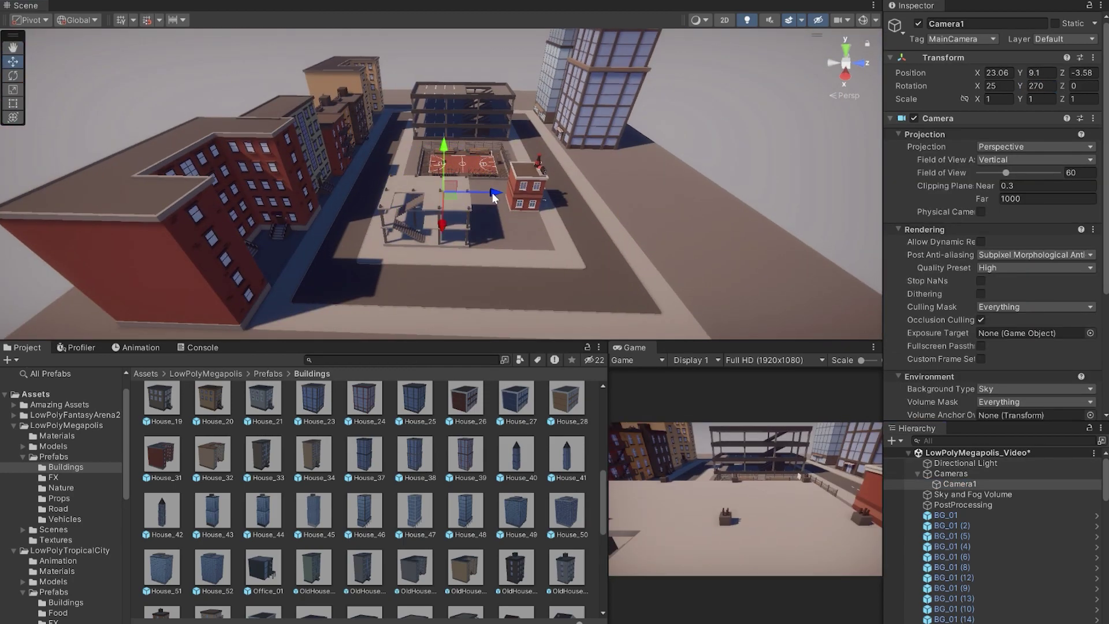
left_click_drag(493, 197, 494, 219)
scroll(508, 252, "up", 5)
left_click(346, 222)
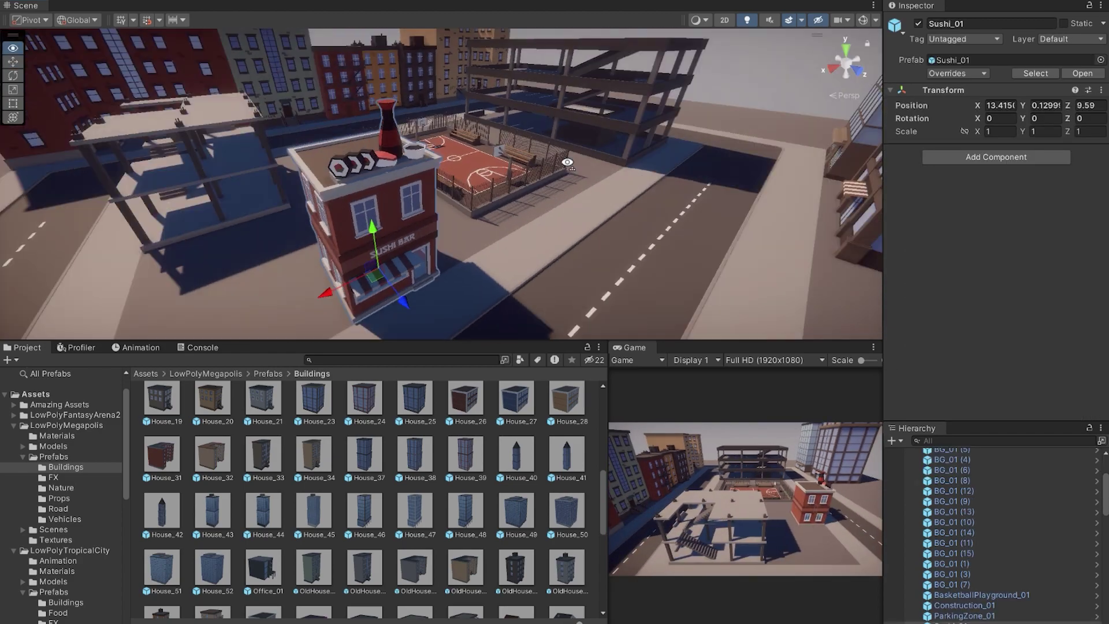
Place House_49 at the street corner and add the pizza shop.
mouse_move(346, 223)
right_mouse_down()
mouse_move(548, 224)
mouse_move(725, 248)
right_mouse_up()
left_click(725, 247)
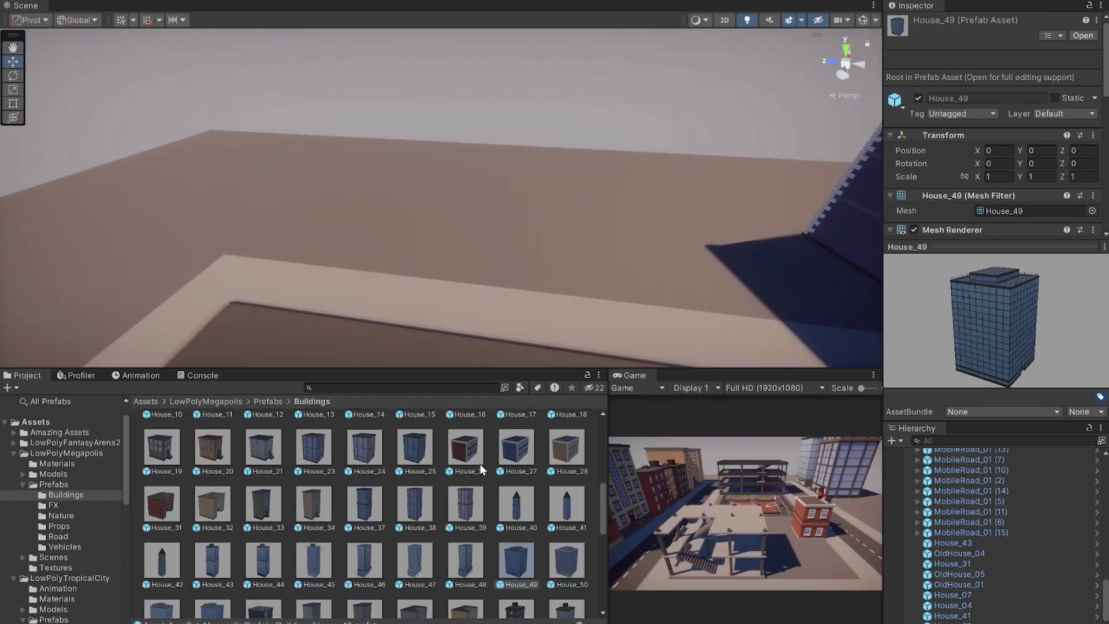
left_click_drag(516, 447, 483, 190)
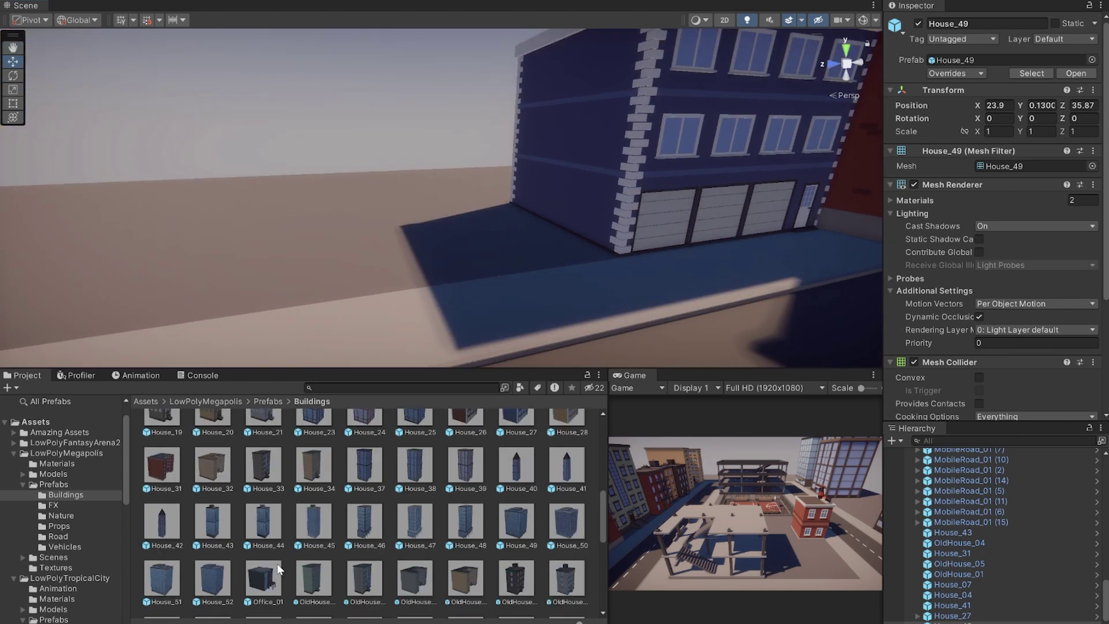
left_click_drag(279, 569, 519, 195)
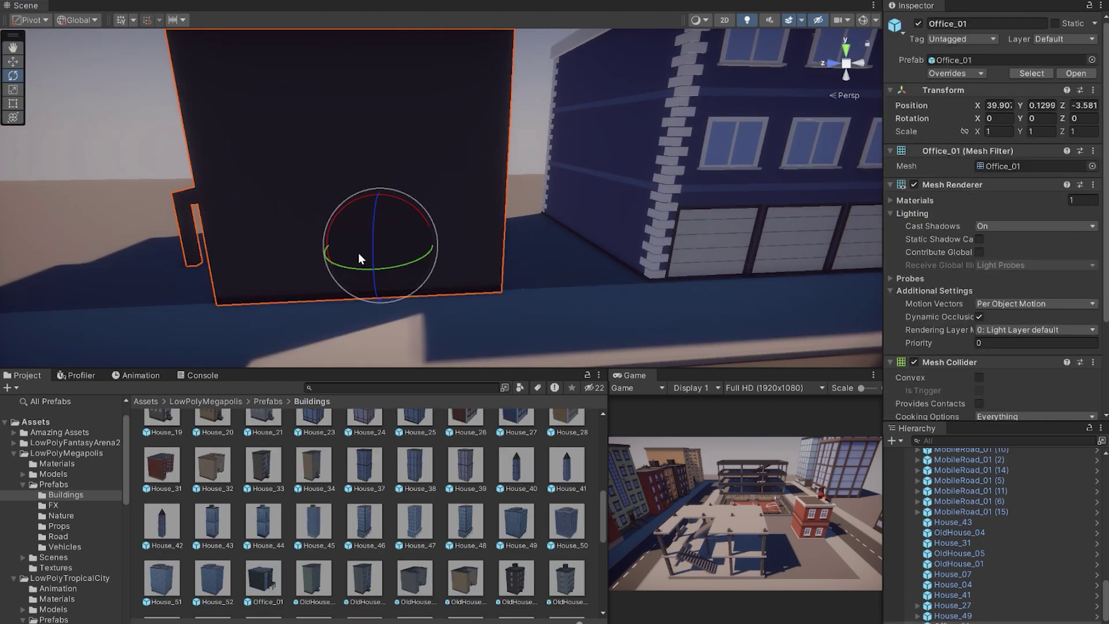
scroll(518, 547, "down", 2)
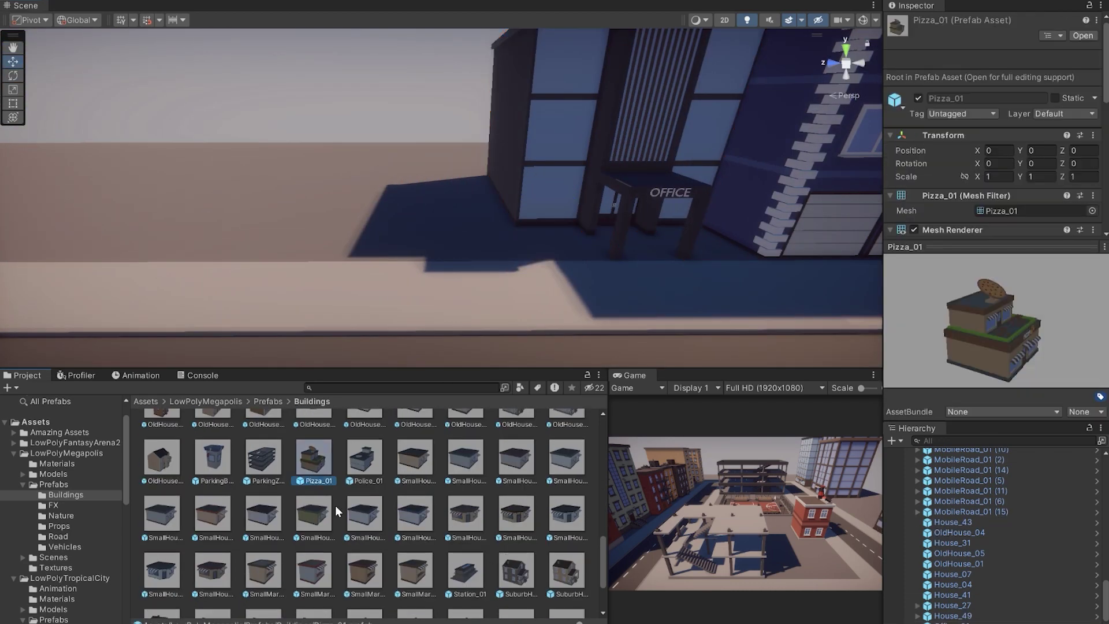
left_click_drag(314, 457, 408, 231)
Place the Police_01 station along the street and turn OldHouse_08 to face it.
left_click_drag(365, 456, 382, 162)
right_click_drag(355, 121, 554, 184)
scroll(369, 520, "down", 3)
mouse_move(213, 505)
left_mouse_down()
mouse_move(479, 191)
mouse_move(611, 215)
left_mouse_up()
key("e")
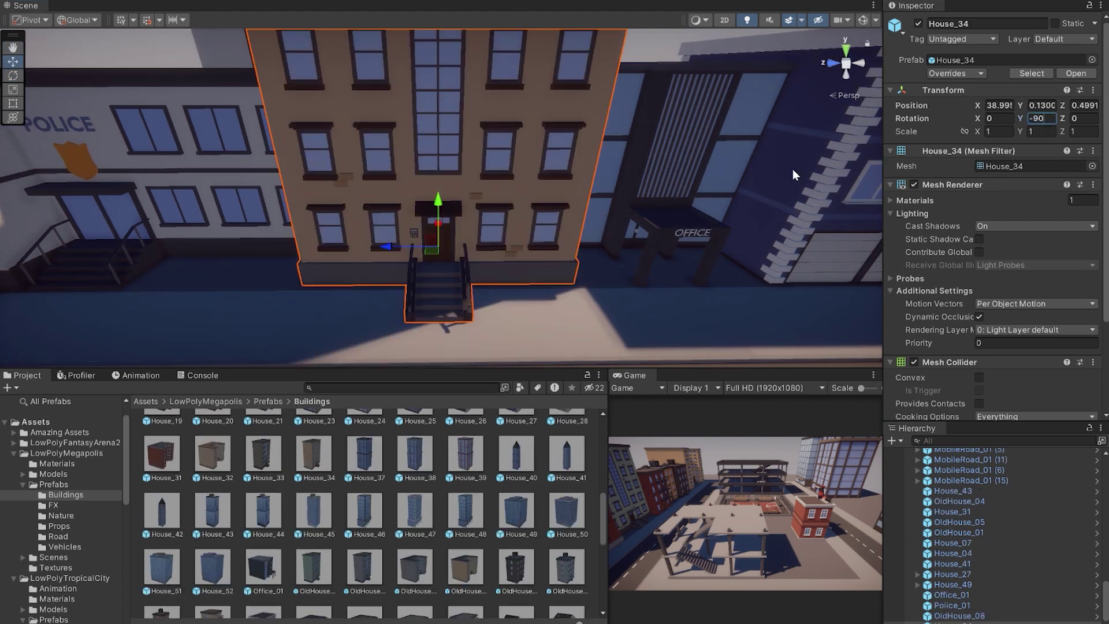
Move House_16 to where OldHouse_08 stood and select the Office_01 building.
scroll(401, 497, "up", 3)
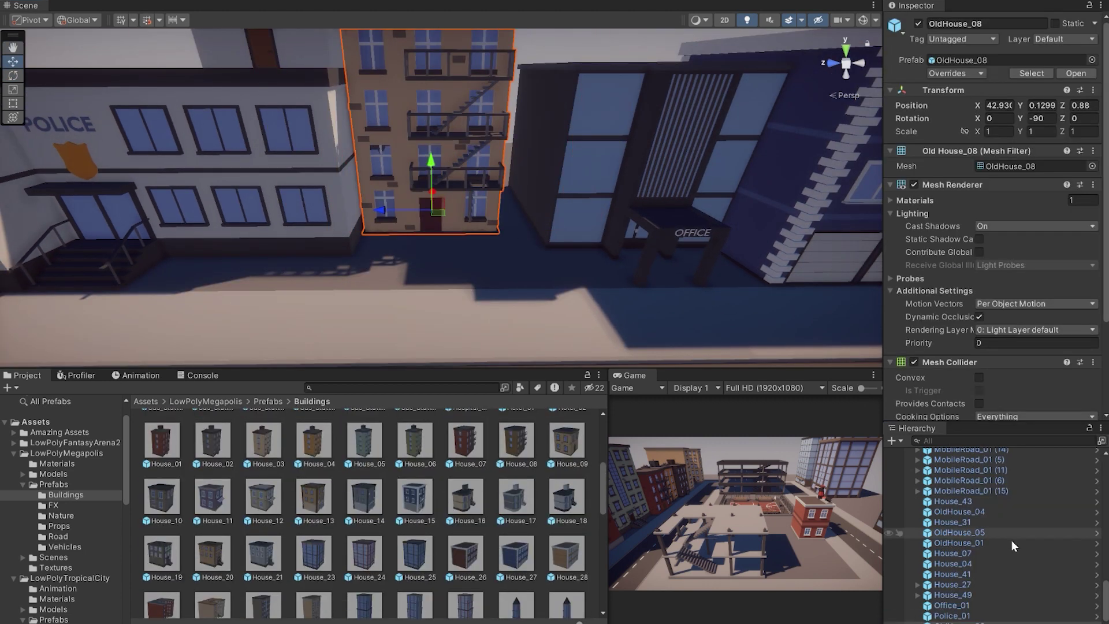
left_click(465, 497)
left_click_drag(465, 497, 433, 219)
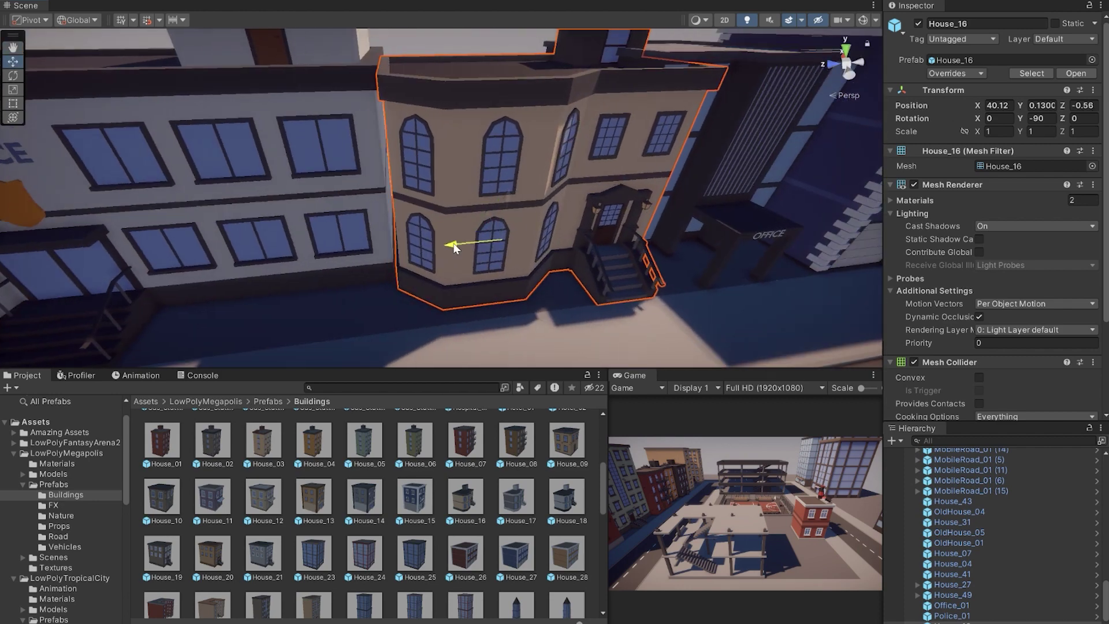
left_click(611, 248)
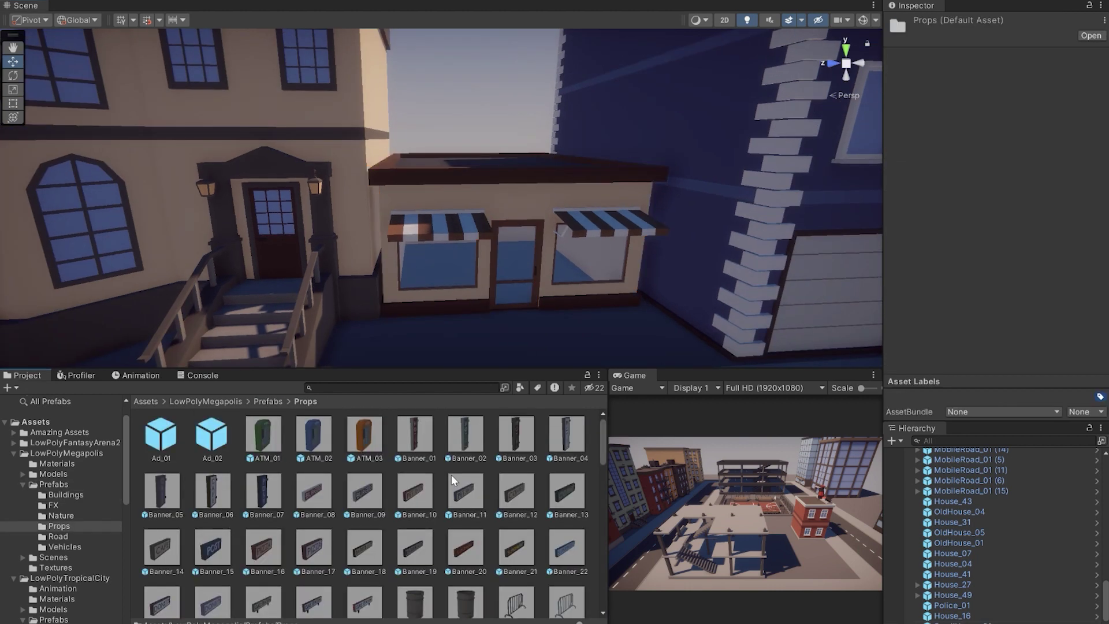
left_click(364, 547)
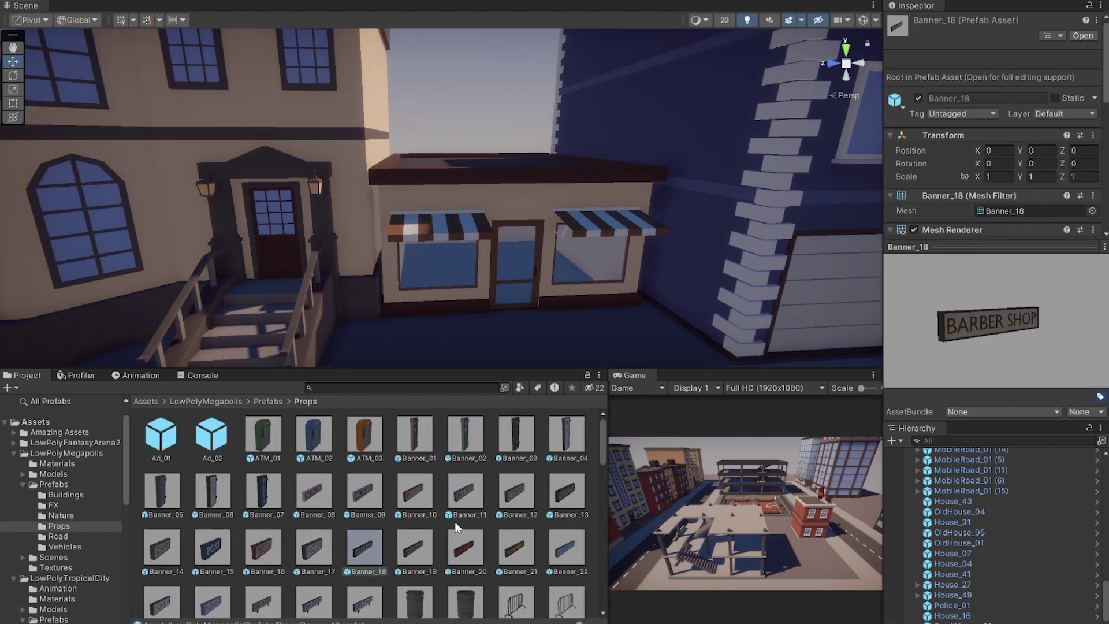
Place a COFFEE banner, folding chair, flower bed and patio umbrella in front of the café.
left_click_drag(533, 496, 529, 187)
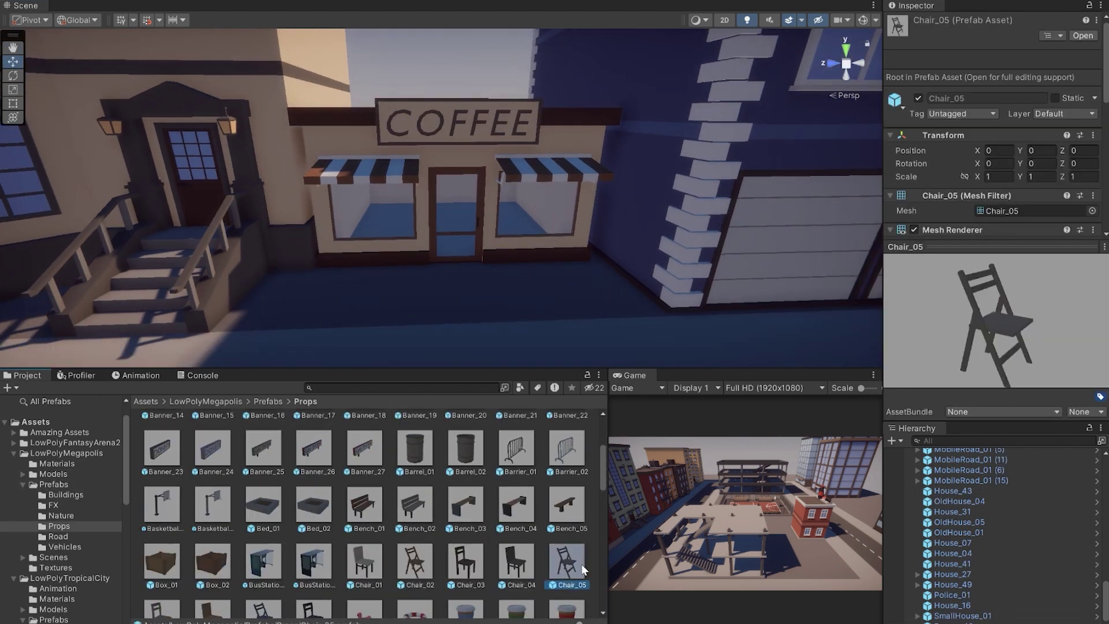
left_click_drag(566, 563, 598, 277)
left_click_drag(445, 581, 287, 306)
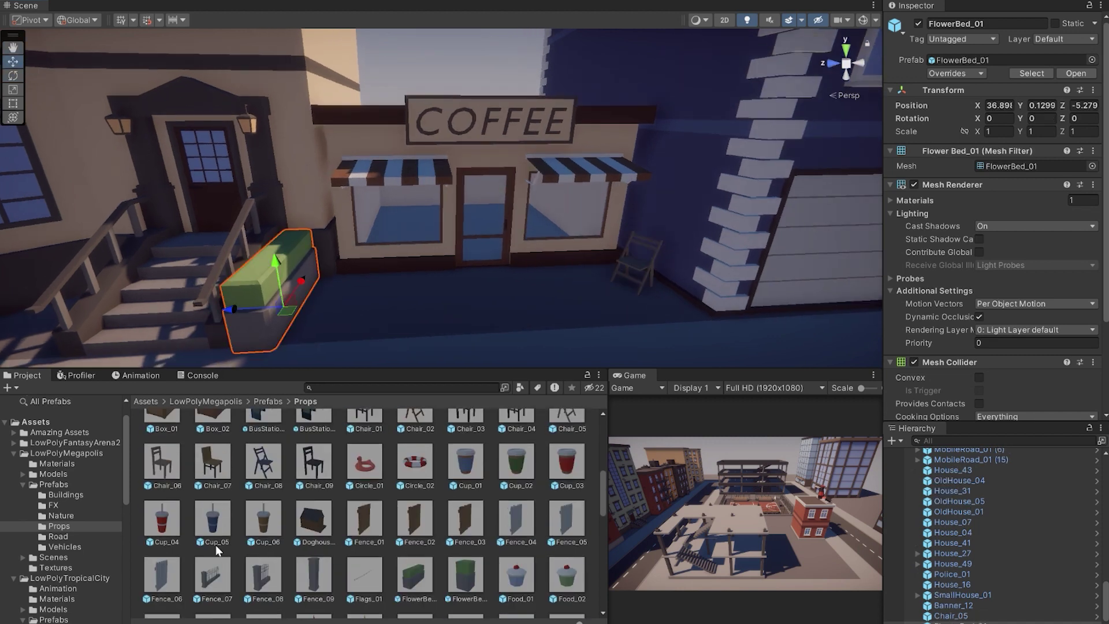
scroll(218, 550, "down", 5)
left_click_drag(364, 448, 623, 320)
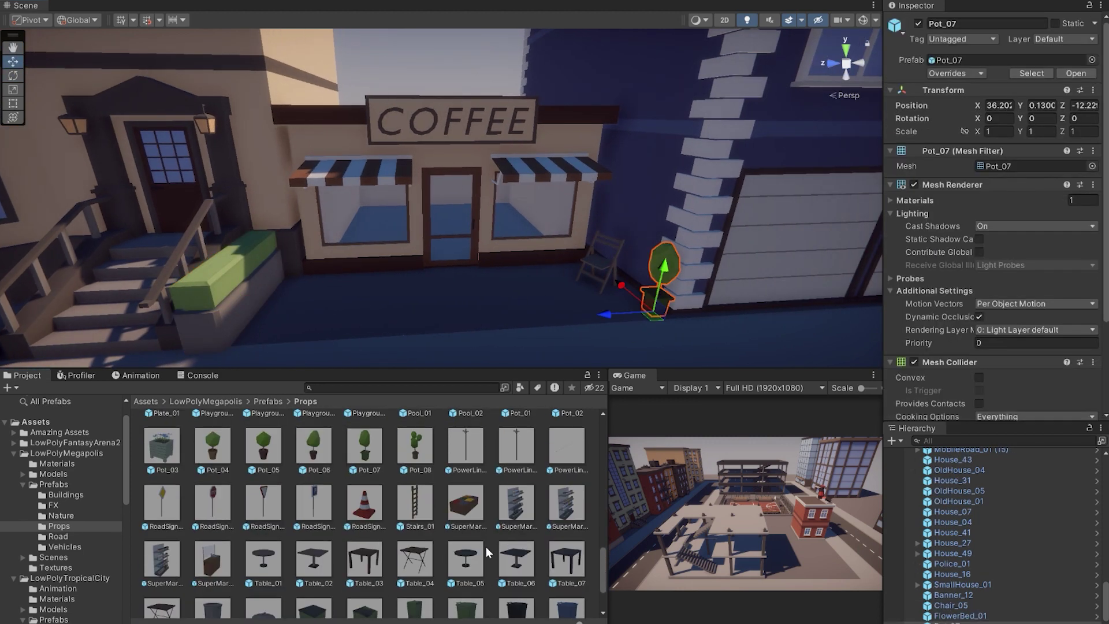
scroll(486, 547, "down", 2)
left_click_drag(320, 588, 570, 285)
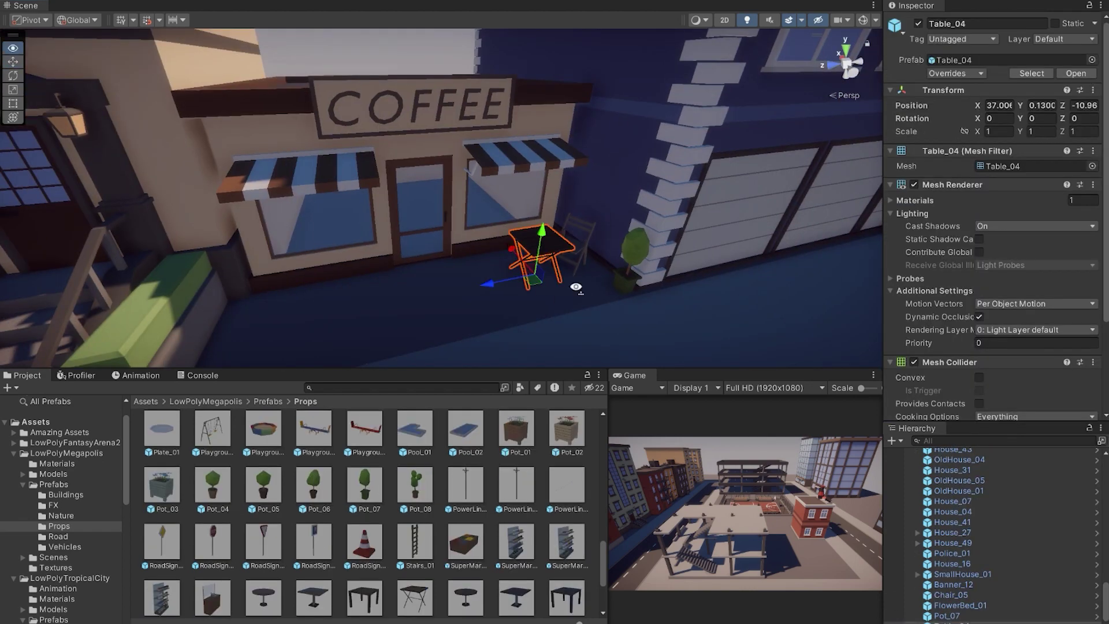
left_click_drag(576, 287, 372, 317, "alt")
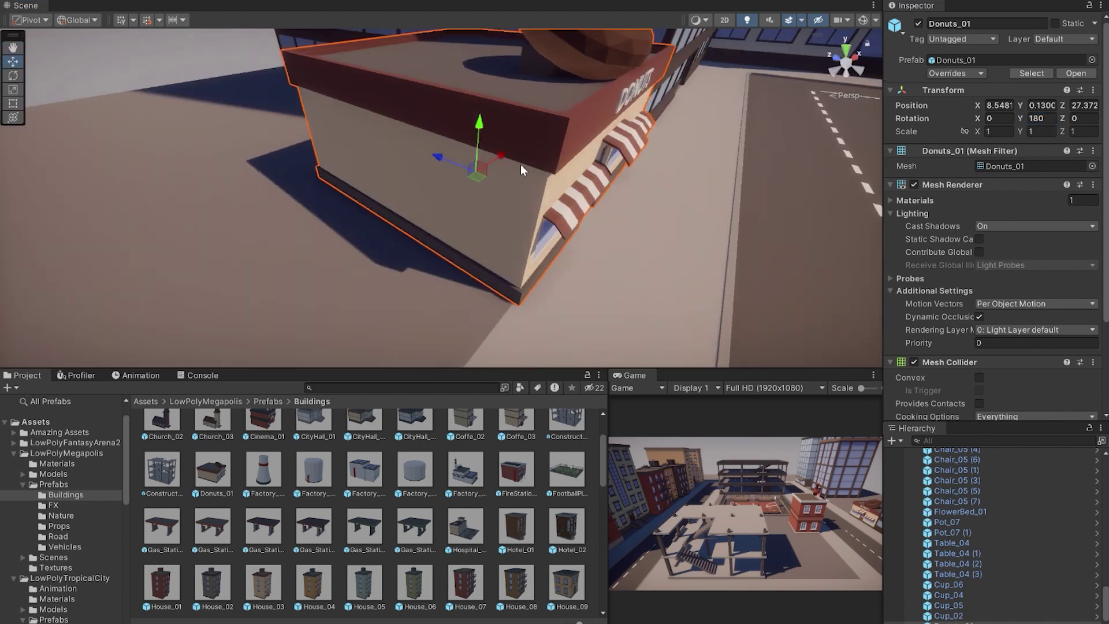
Place the Hotel_01 beside the existing buildings, then drag an item from the Props folder.
scroll(477, 549, "down", 10)
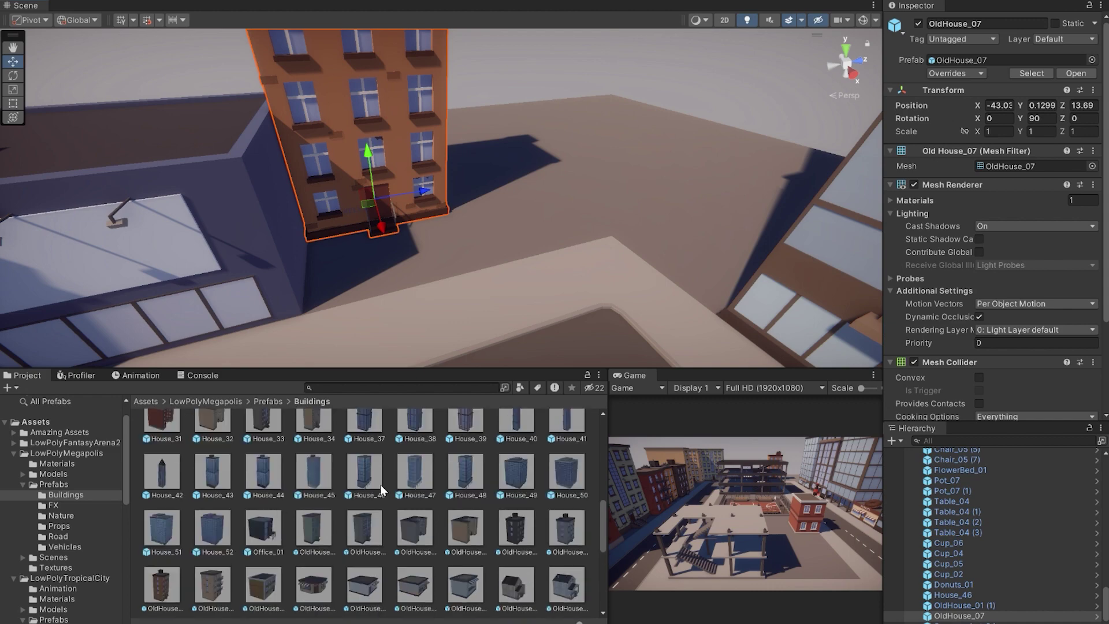
scroll(380, 490, "up", 5)
left_click(516, 468)
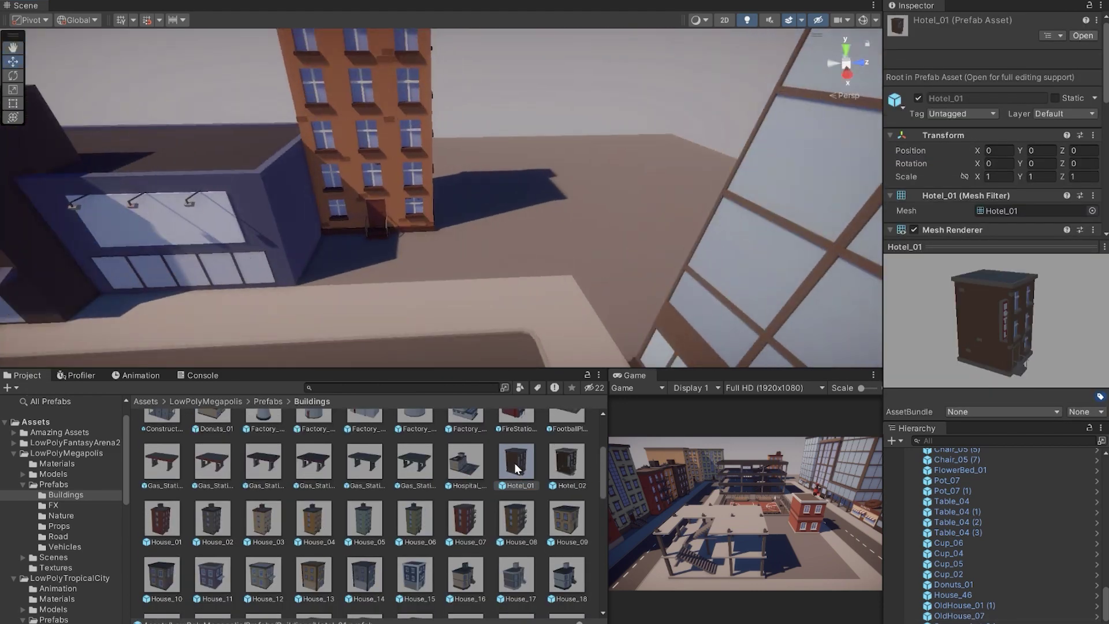
left_click_drag(516, 468, 503, 243)
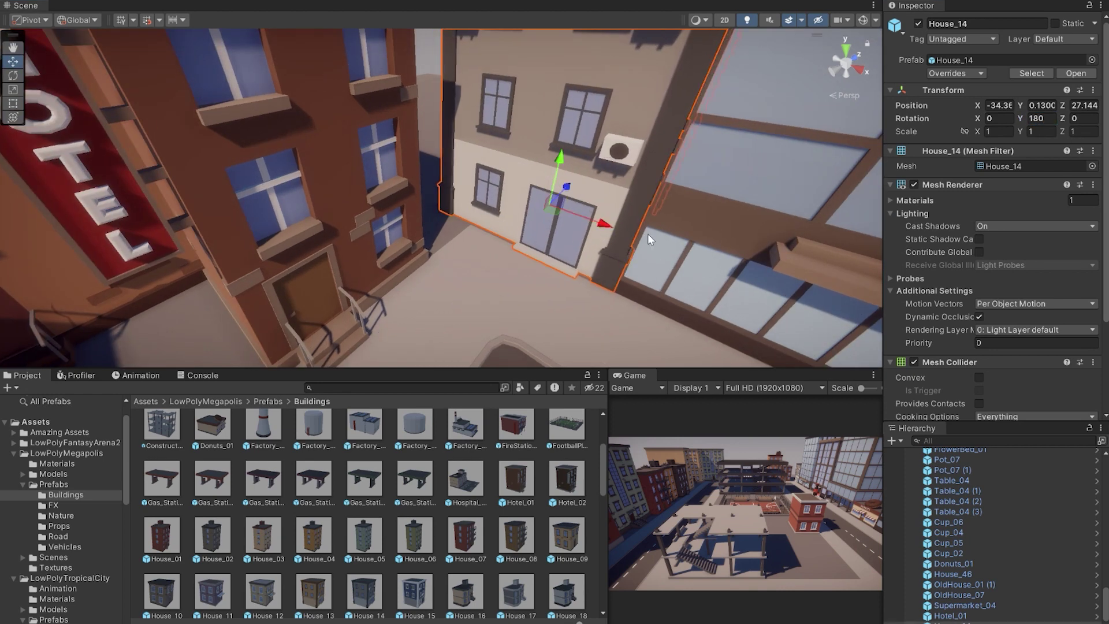
left_click(268, 401)
double_click(413, 433)
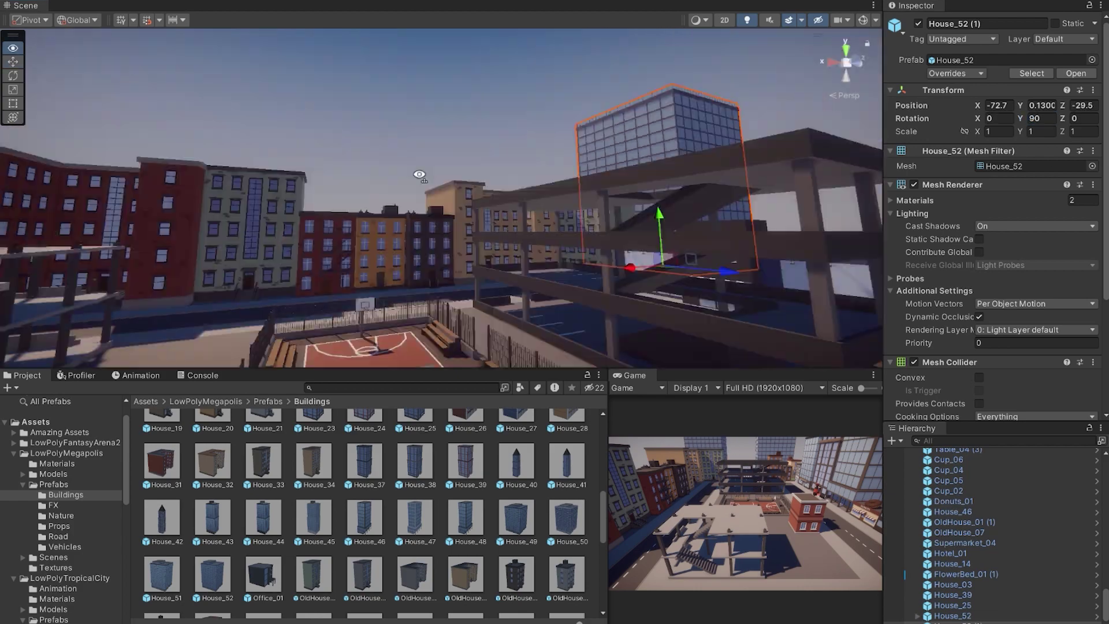
scroll(335, 497, "down", 2)
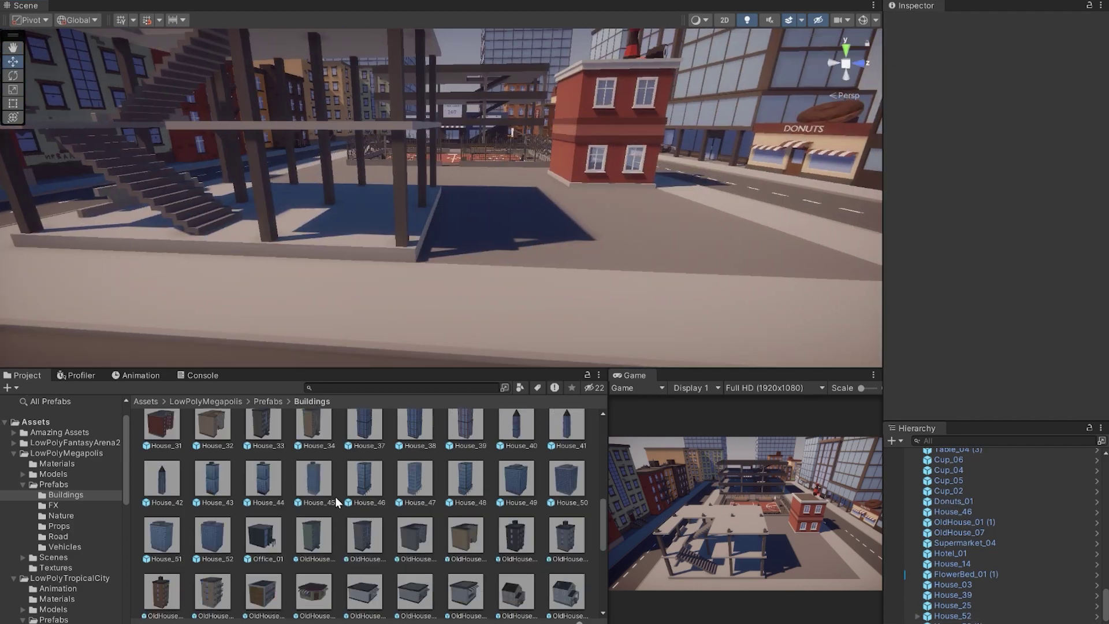
scroll(335, 497, "down", 3)
left_click_drag(366, 576, 447, 217)
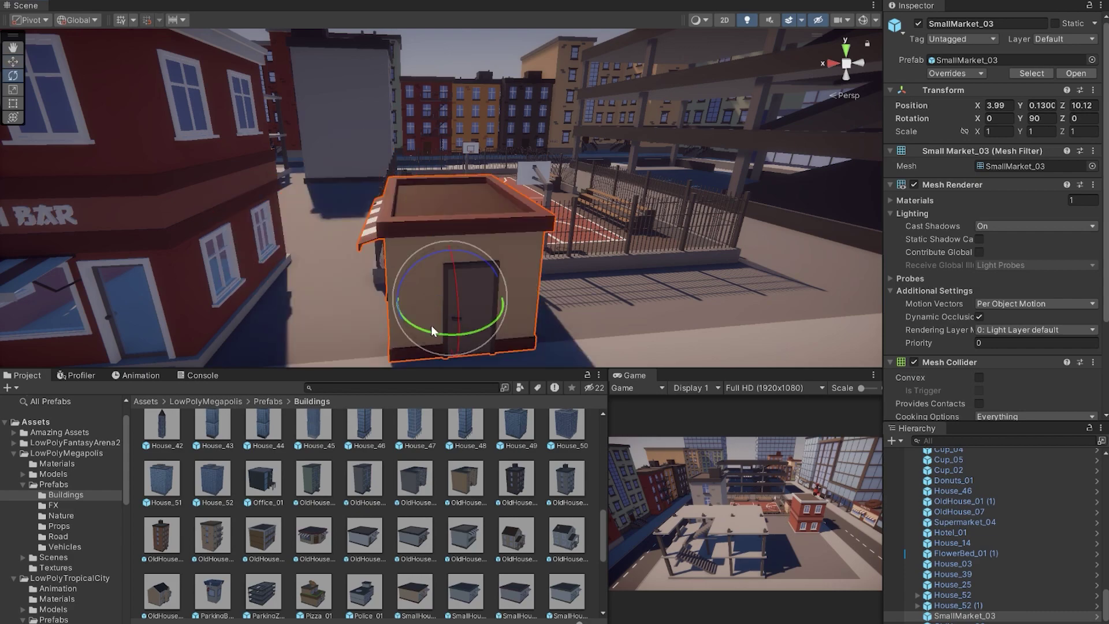
Place a patio umbrella, table and a potted plant on the terrace beside the court fence.
key("w")
left_click(53, 484)
left_click(59, 525)
left_click_drag(536, 619, 452, 245)
left_click_drag(365, 586, 439, 263)
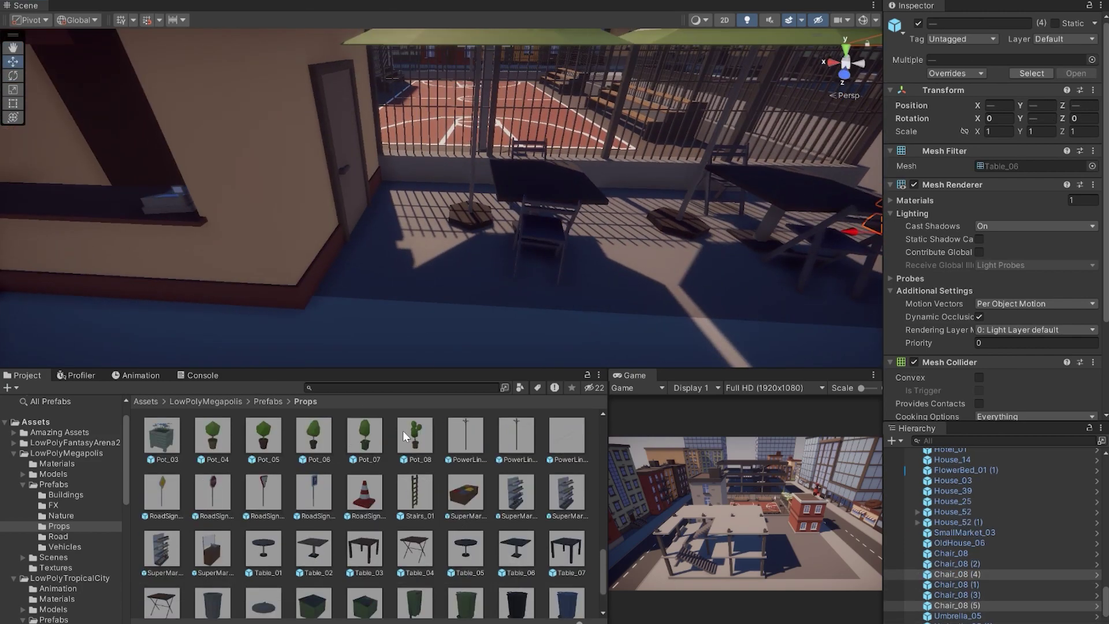
left_click_drag(405, 436, 439, 264)
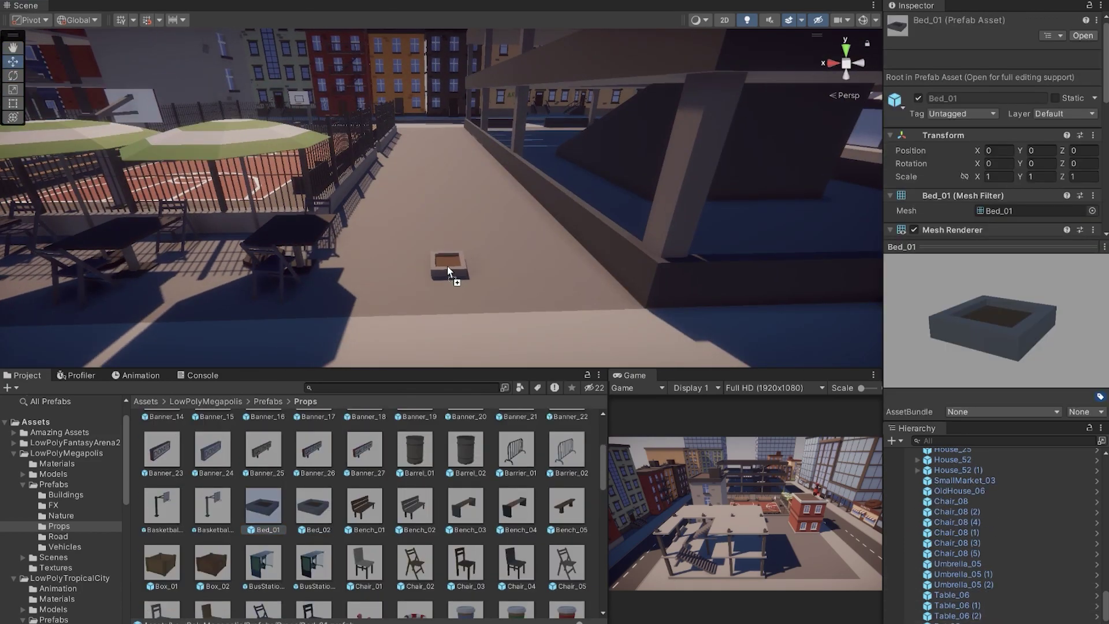
Plant a Tree_08 on the walkway and rotate it over the planter bed.
left_click(61, 515)
left_click_drag(365, 565, 445, 266)
key("e")
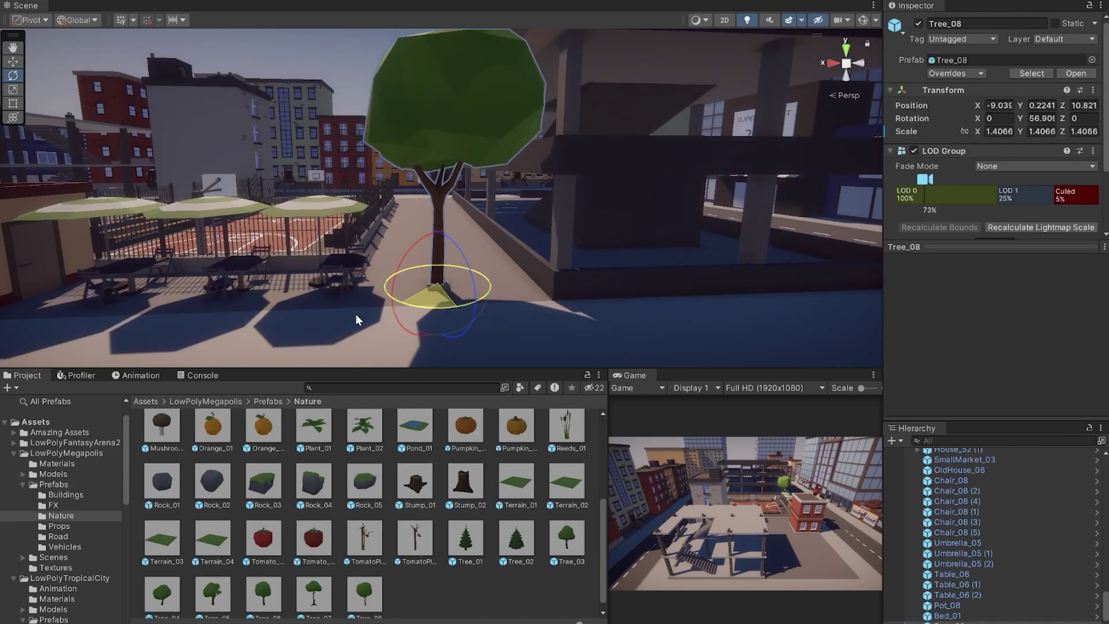
left_click(494, 321)
right_click_drag(481, 206, 436, 236)
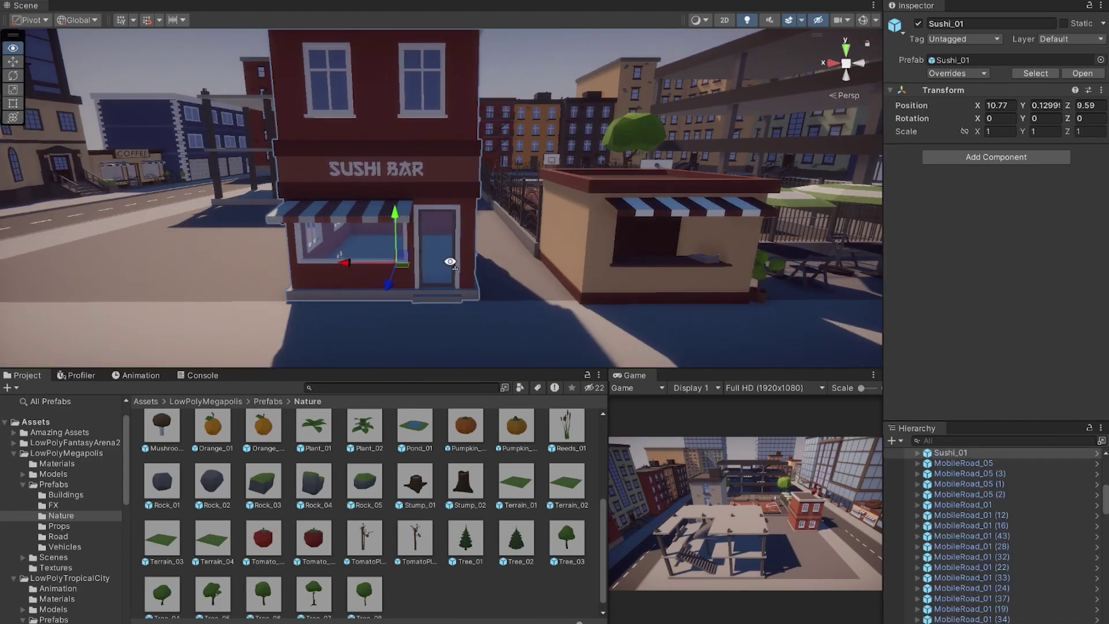
left_click(65, 495)
right_click_drag(576, 310, 422, 298)
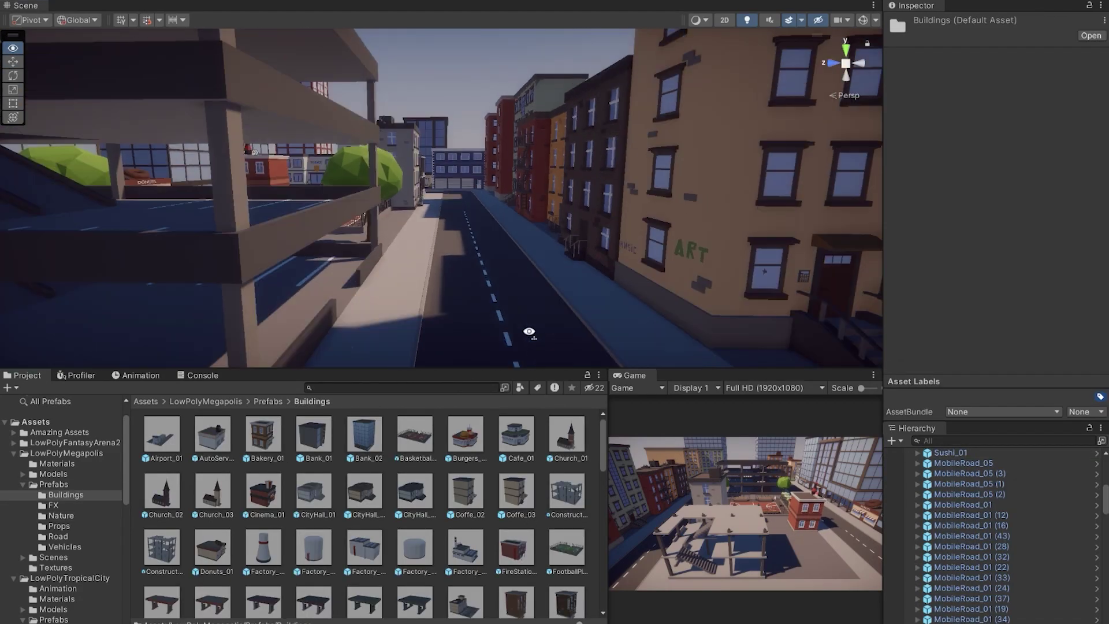
Place the Cinema_01 along the street, rotating it and nudging it along Z.
right_click_drag(540, 286, 519, 289)
left_click_drag(264, 494, 381, 255)
key("e")
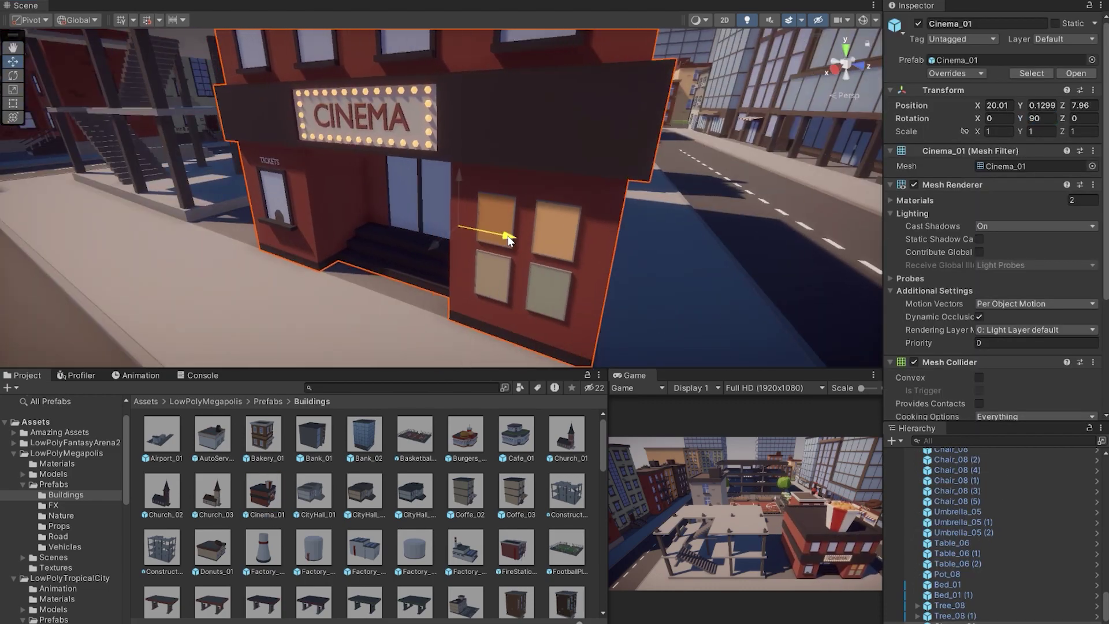
left_click_drag(504, 235, 510, 235)
right_click_drag(509, 236, 501, 387)
Place the Bakery_01 building near the court beside the old house.
left_click(342, 575)
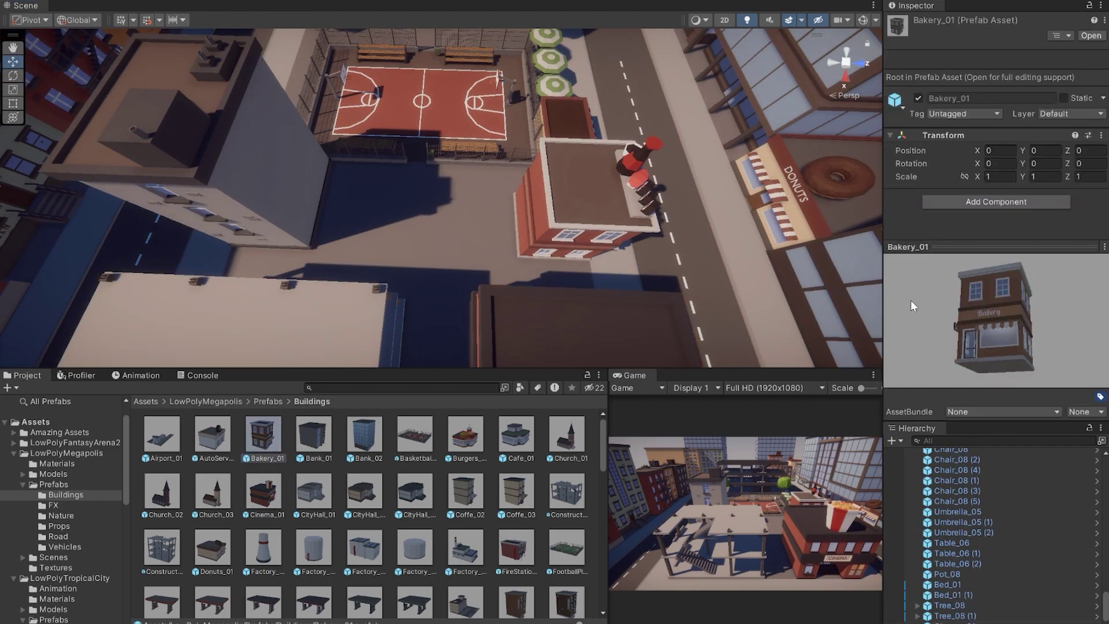
right_click_drag(555, 219, 692, 164)
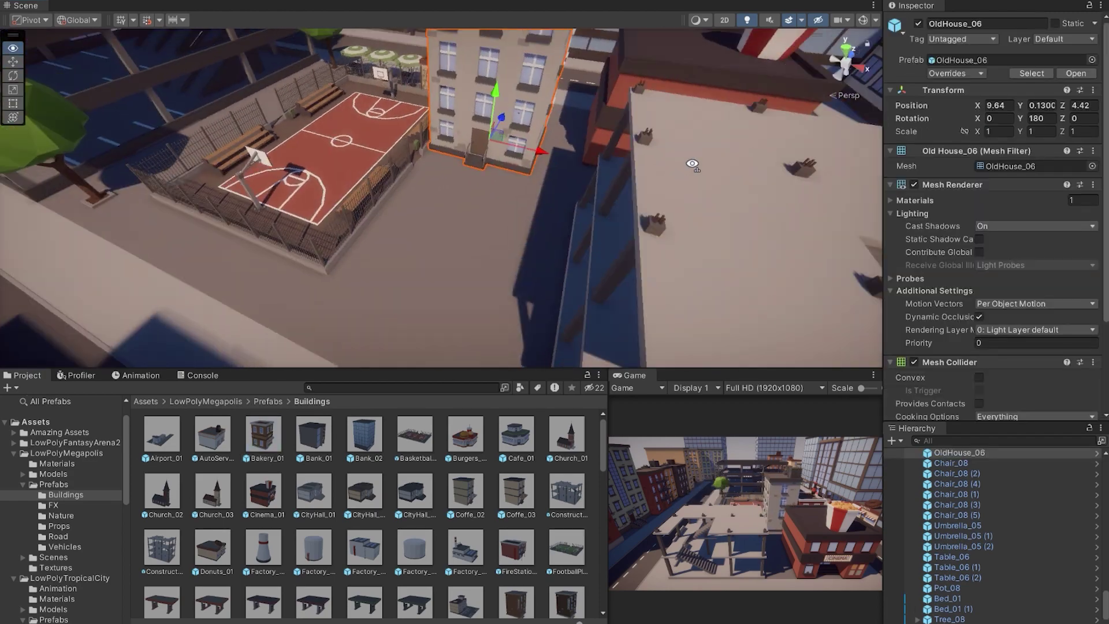
left_click_drag(262, 436, 470, 248)
mouse_move(470, 249)
right_mouse_down()
mouse_move(493, 226)
mouse_move(404, 242)
mouse_move(552, 256)
mouse_move(856, 325)
right_mouse_up()
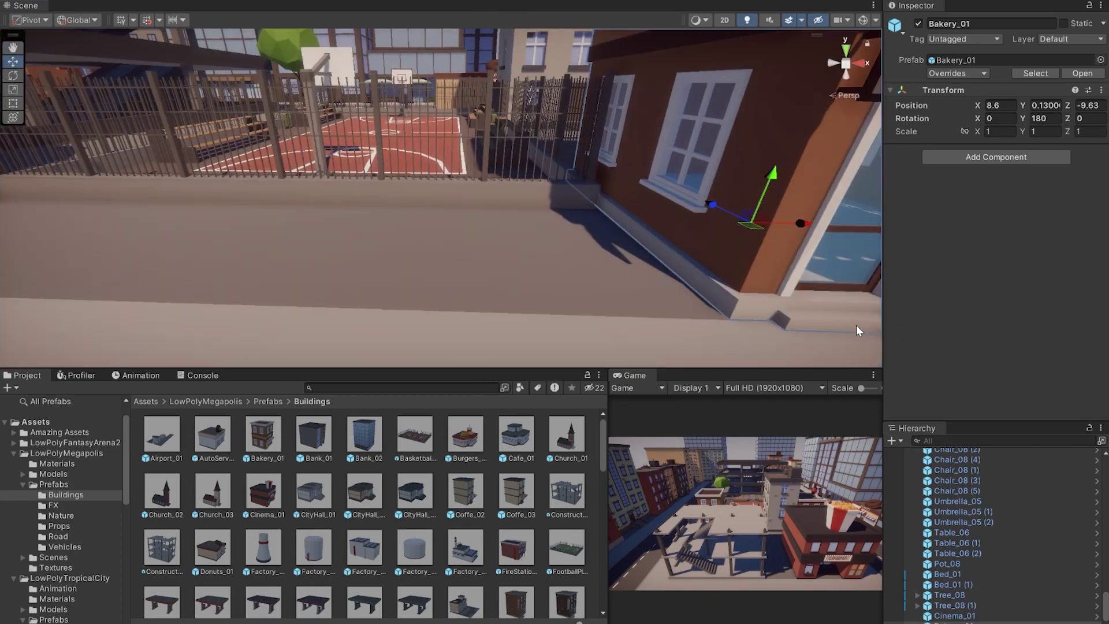
Add a Chair_03 from Props beside the bakery wall.
left_click(58, 525)
scroll(459, 539, "down", 3)
left_click_drag(363, 543, 557, 216)
scroll(376, 556, "down", 5)
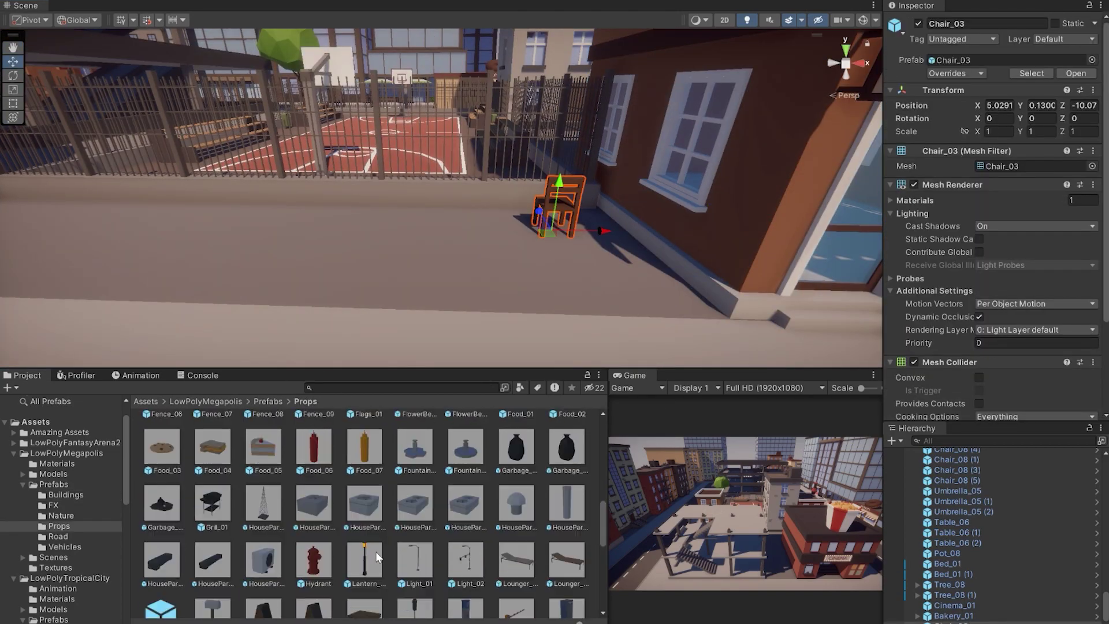
Orbit over the café tables and select the sushi bar building.
scroll(393, 575, "down", 2)
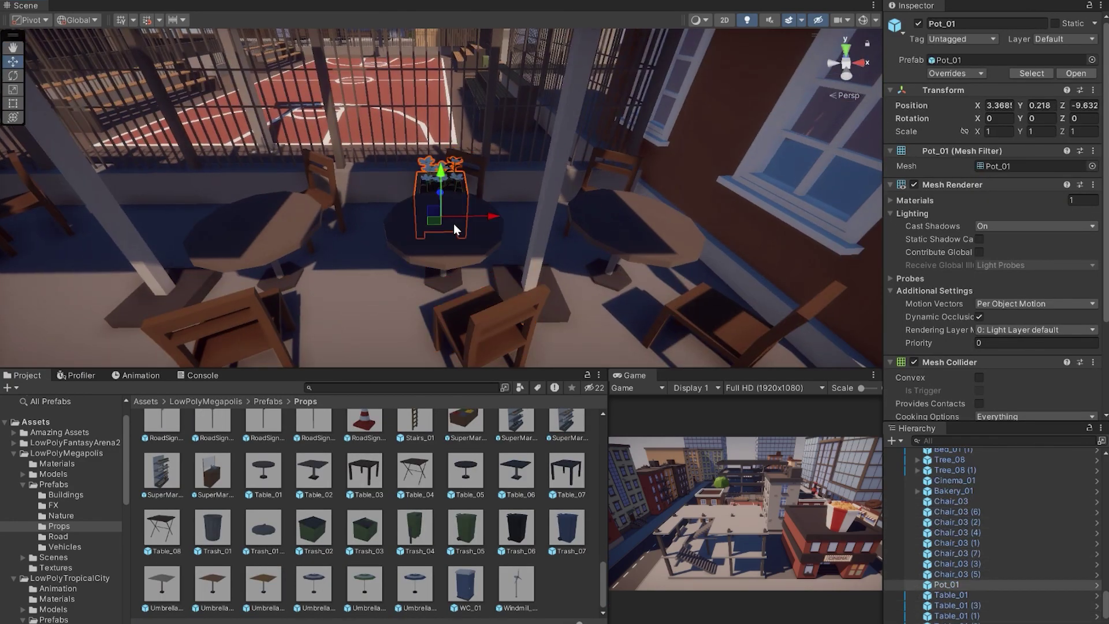
left_click_drag(479, 223, 537, 271, "alt")
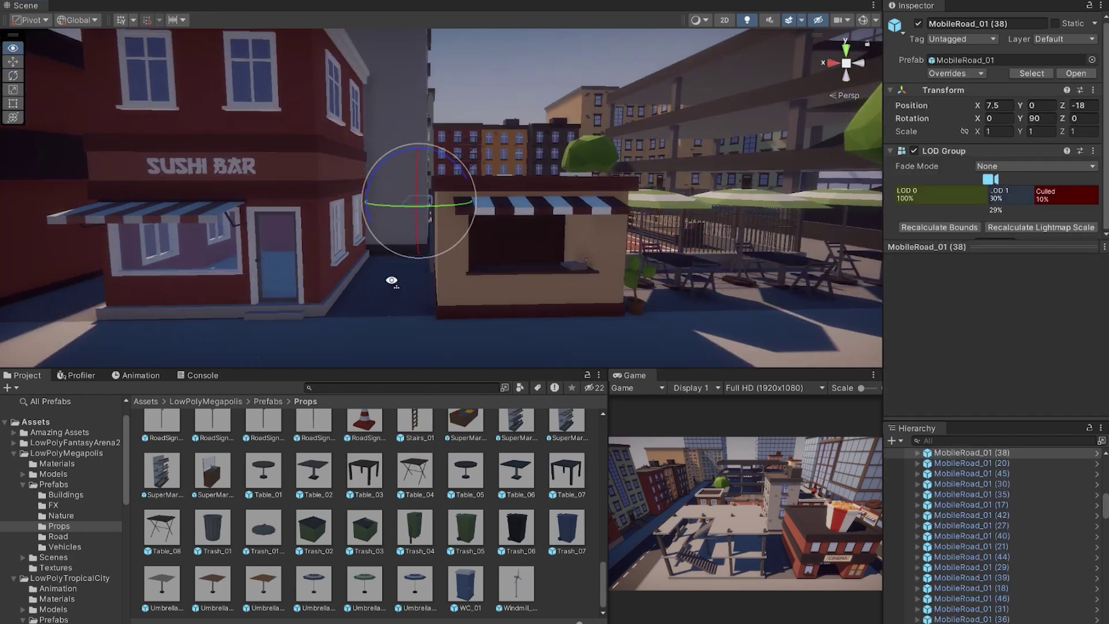
left_click(410, 300)
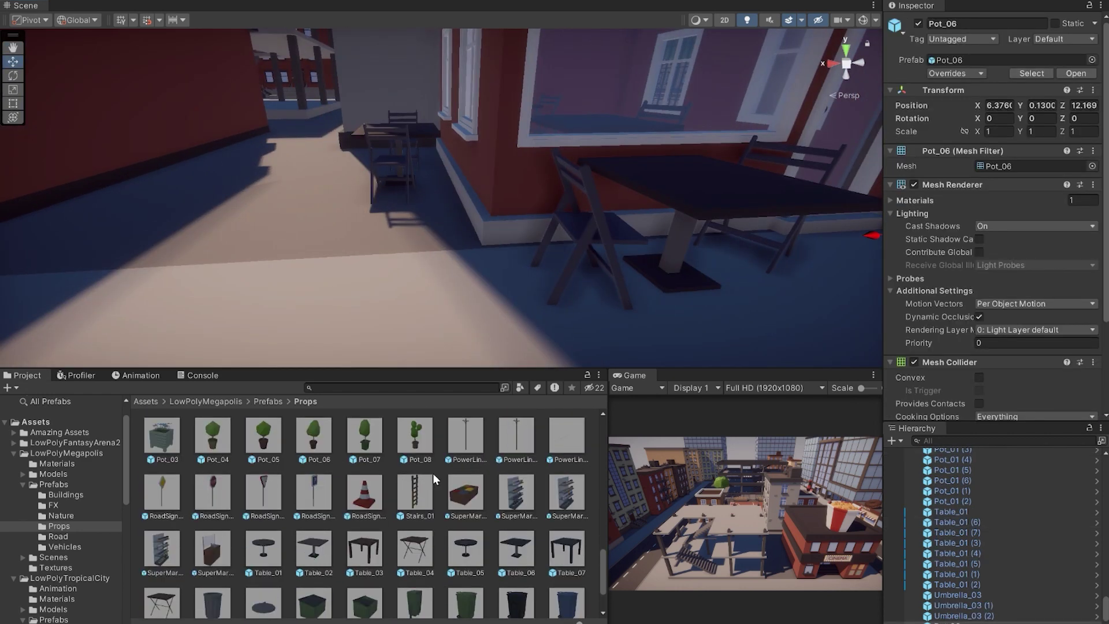
scroll(289, 502, "up", 5)
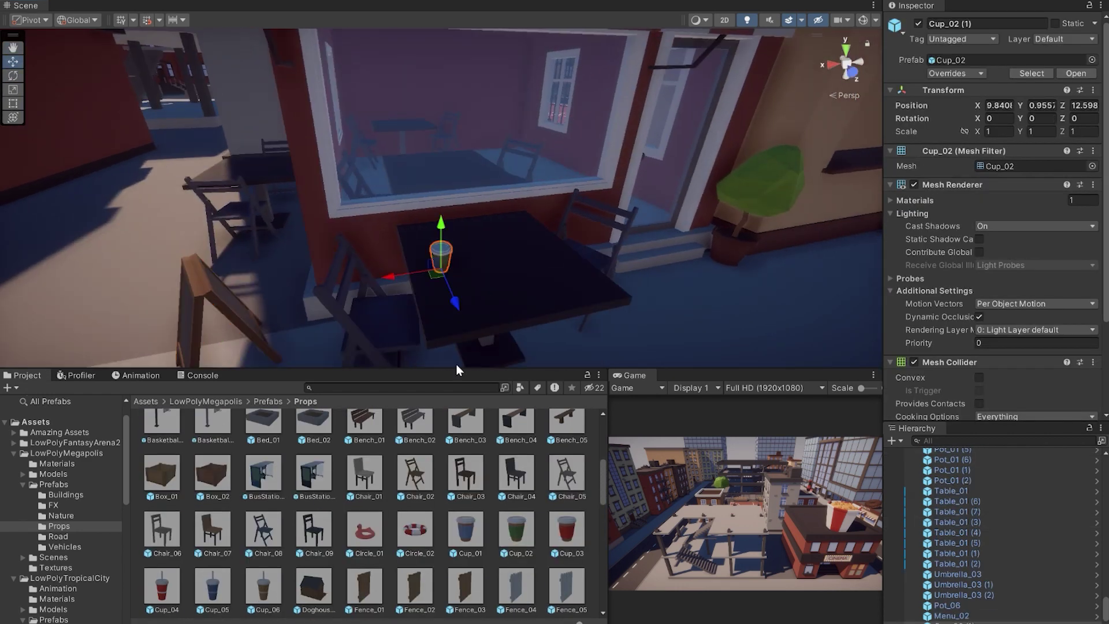
Add a road piece from the Road prefab folder next to the existing road.
right_click_drag(578, 220, 585, 215)
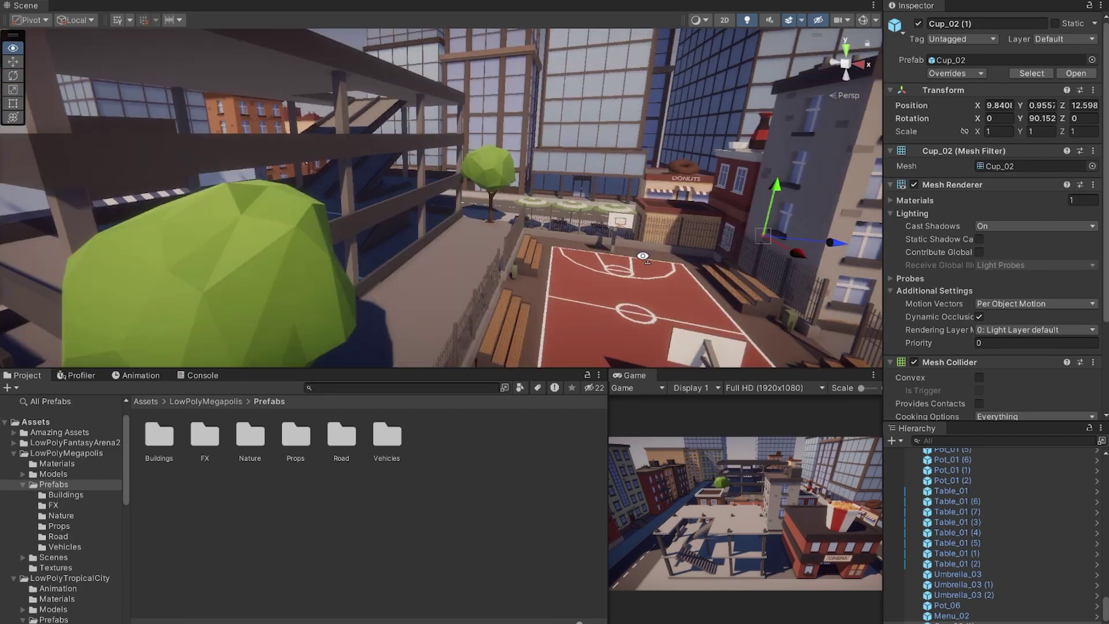
right_click_drag(586, 214, 578, 225)
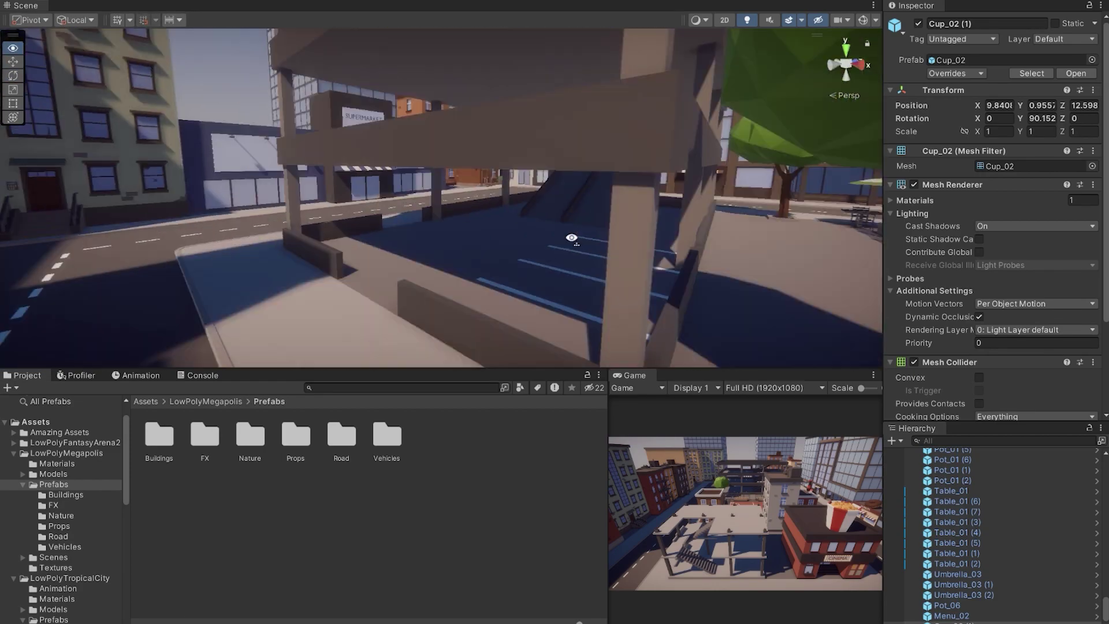
double_click(341, 438)
left_click(162, 491)
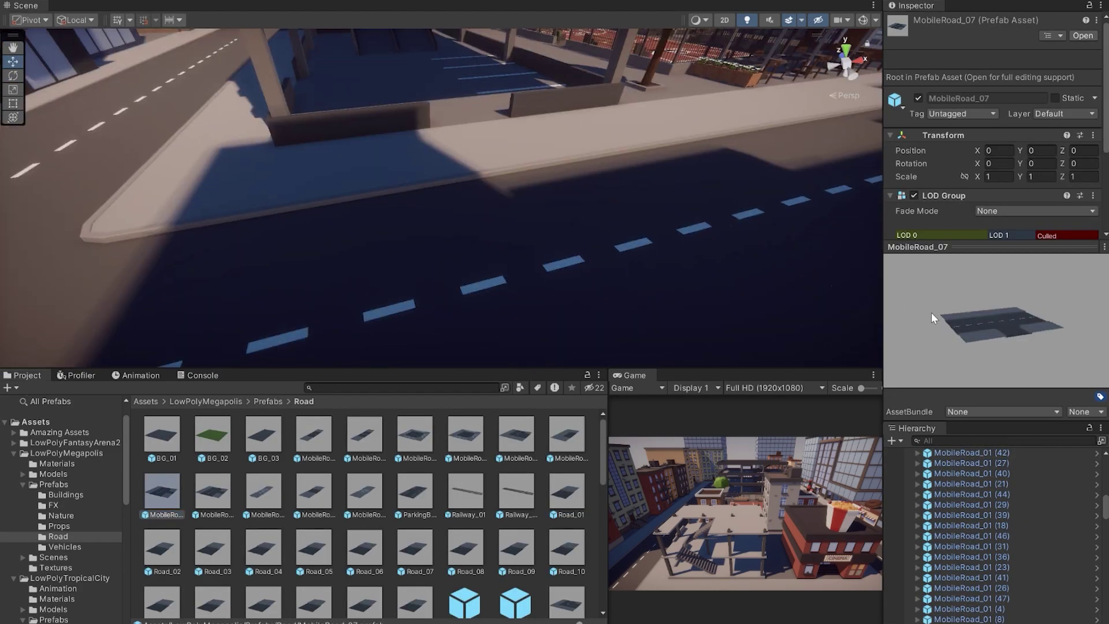
left_click_drag(593, 246, 480, 178)
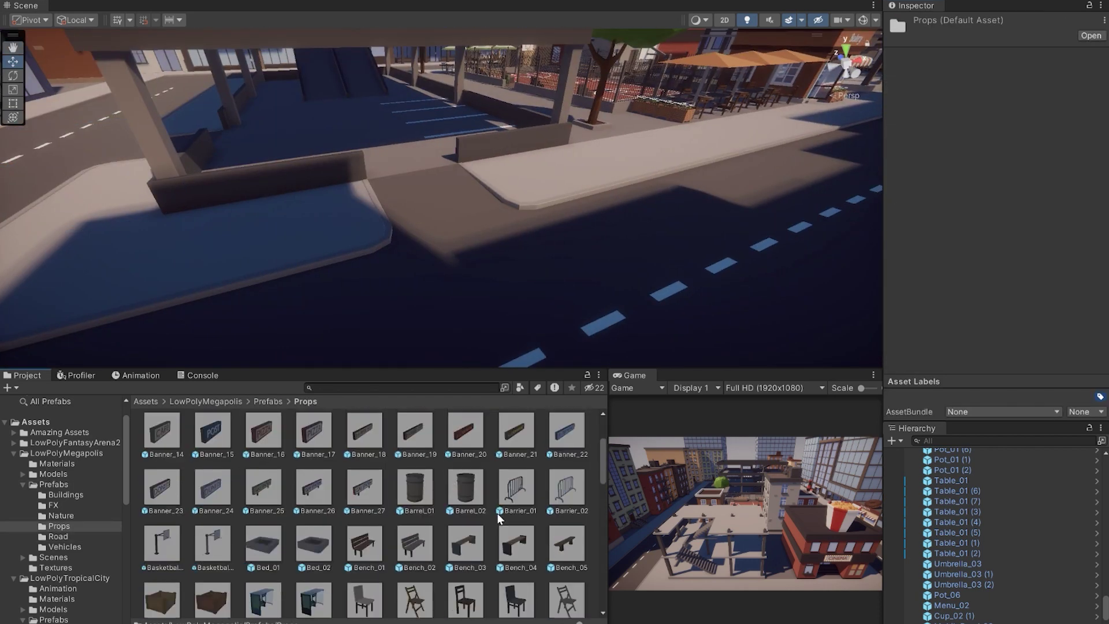
Place Parking_03 barrier gates at the parking garage entrance, then show the Vehicles prefabs.
scroll(500, 519, "down", 3)
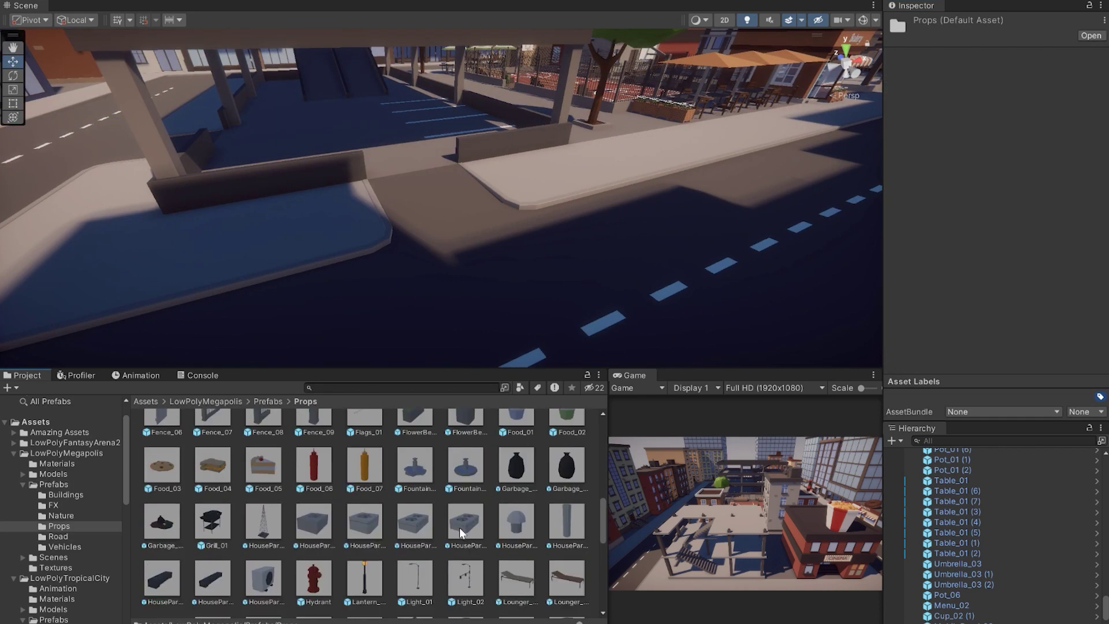
left_click(268, 401)
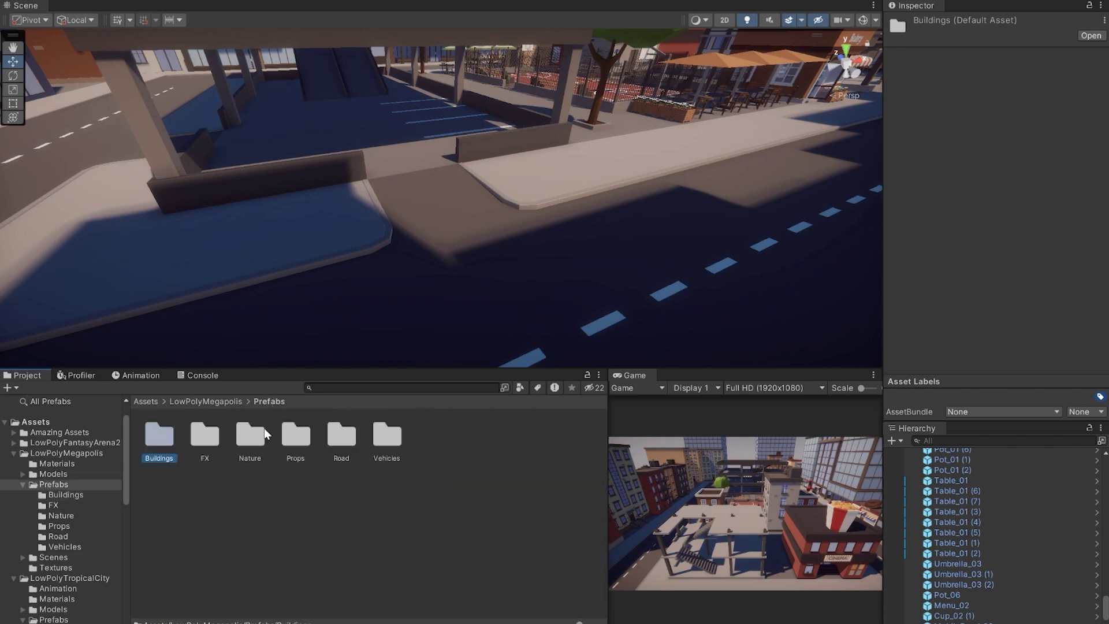
double_click(365, 425)
left_click_drag(605, 478, 604, 547)
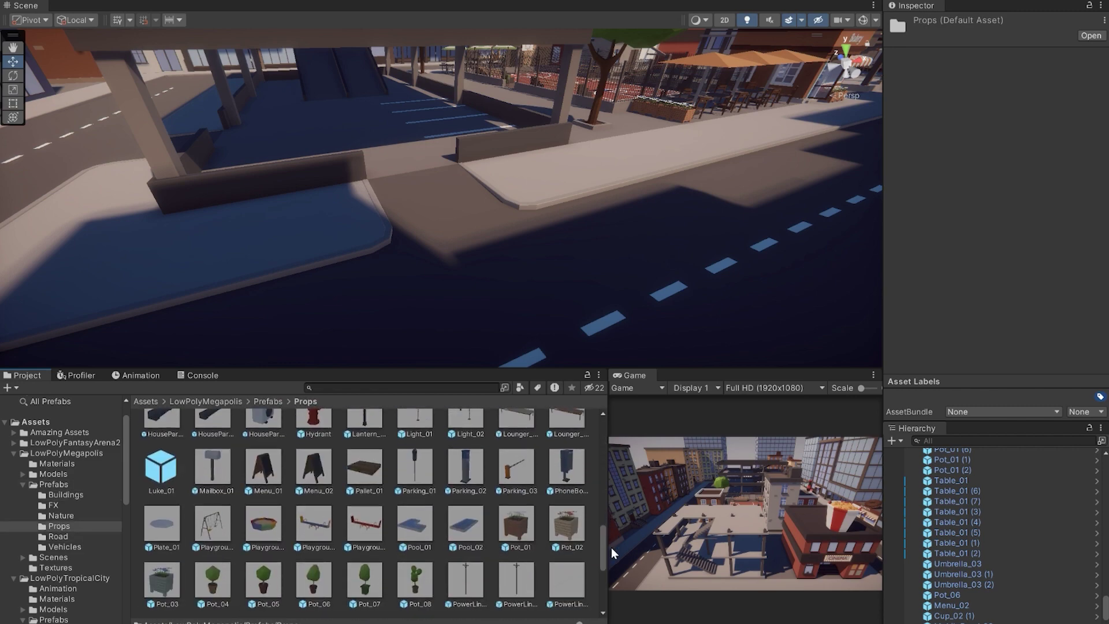
left_click_drag(516, 468, 423, 259)
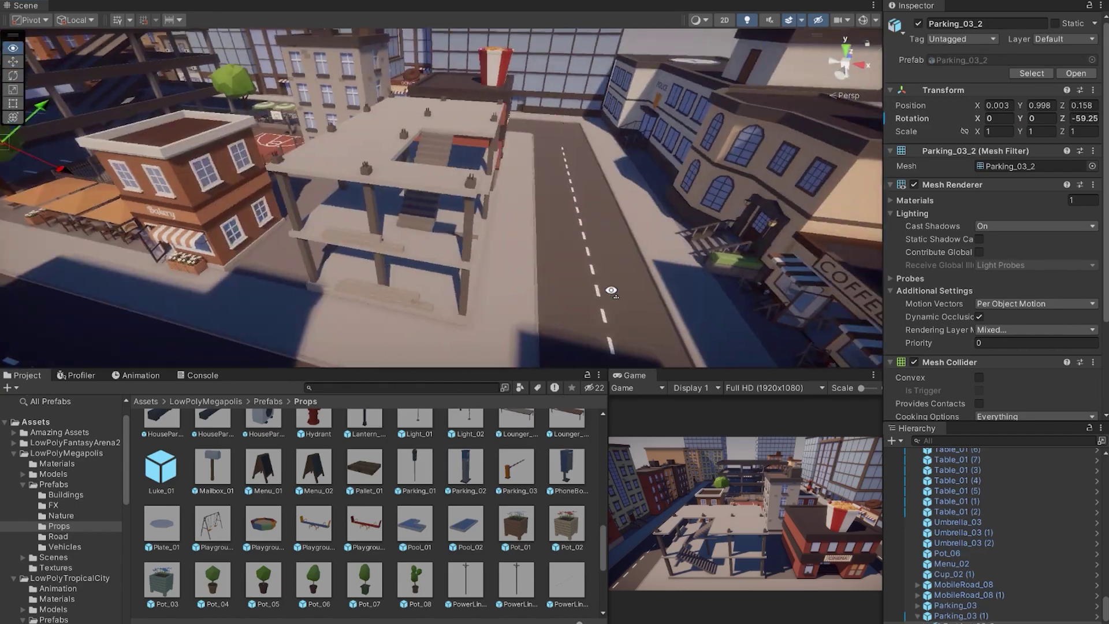
left_click(380, 210)
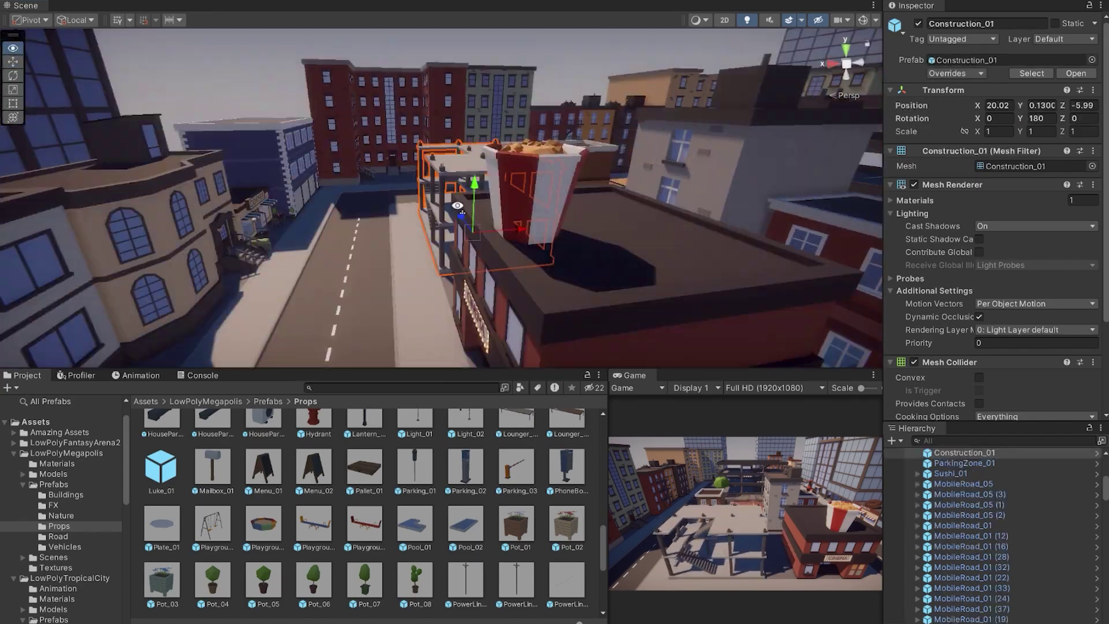
left_click(64, 547)
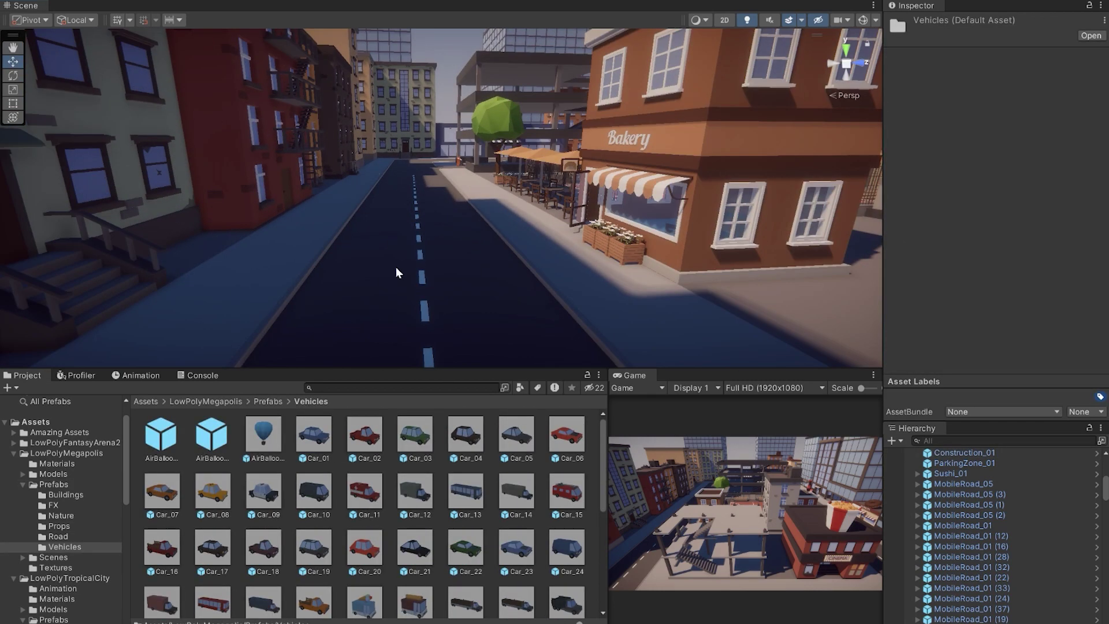
Place the Car_26 red bus and a Car_31 log truck on the street.
left_click(212, 603)
scroll(438, 569, "down", 3)
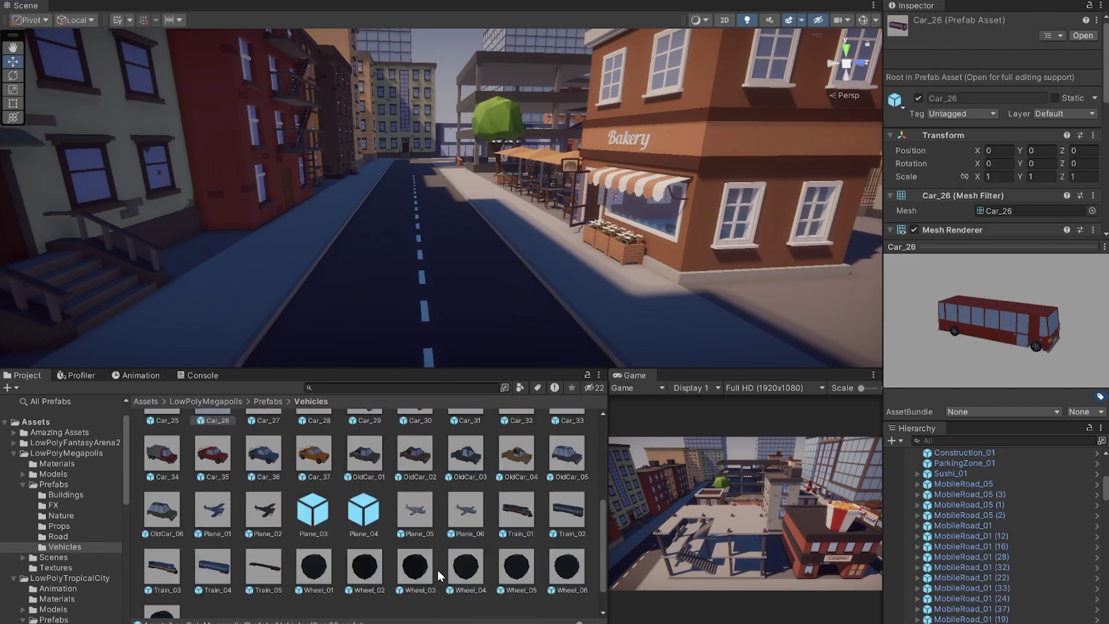
left_click_drag(466, 244, 468, 246)
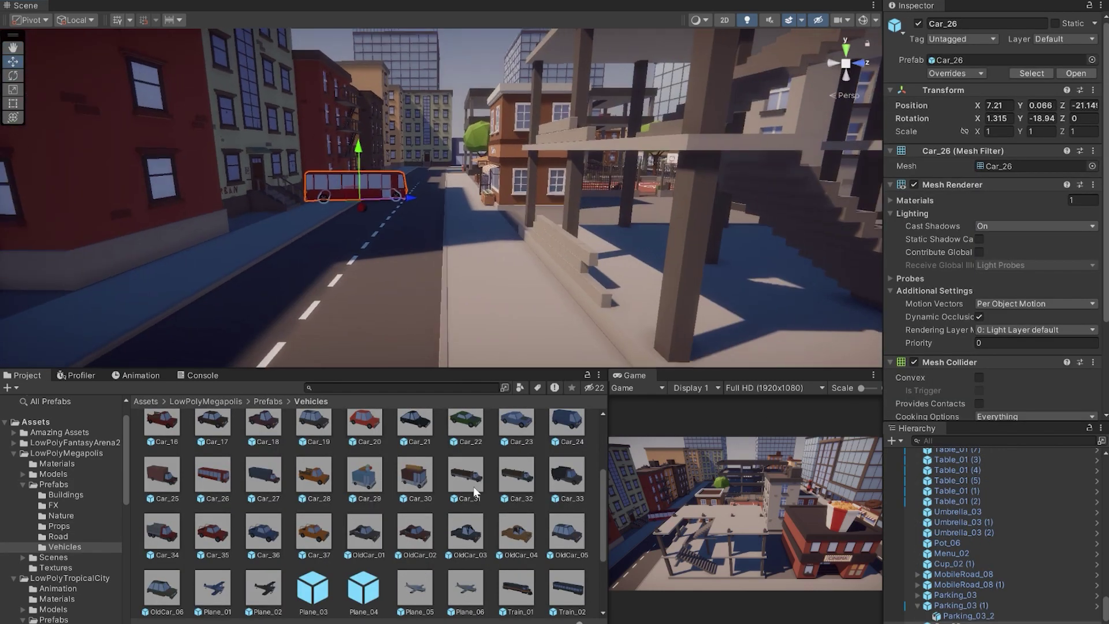
left_click_drag(475, 491, 613, 252)
key("e")
mouse_move(469, 245)
right_mouse_down()
mouse_move(418, 120)
mouse_move(439, 173)
right_mouse_up()
Park OldCar_01 by the café, OldCar_03 along the street, and Car_23 near the bakery.
left_click_drag(365, 534, 465, 290)
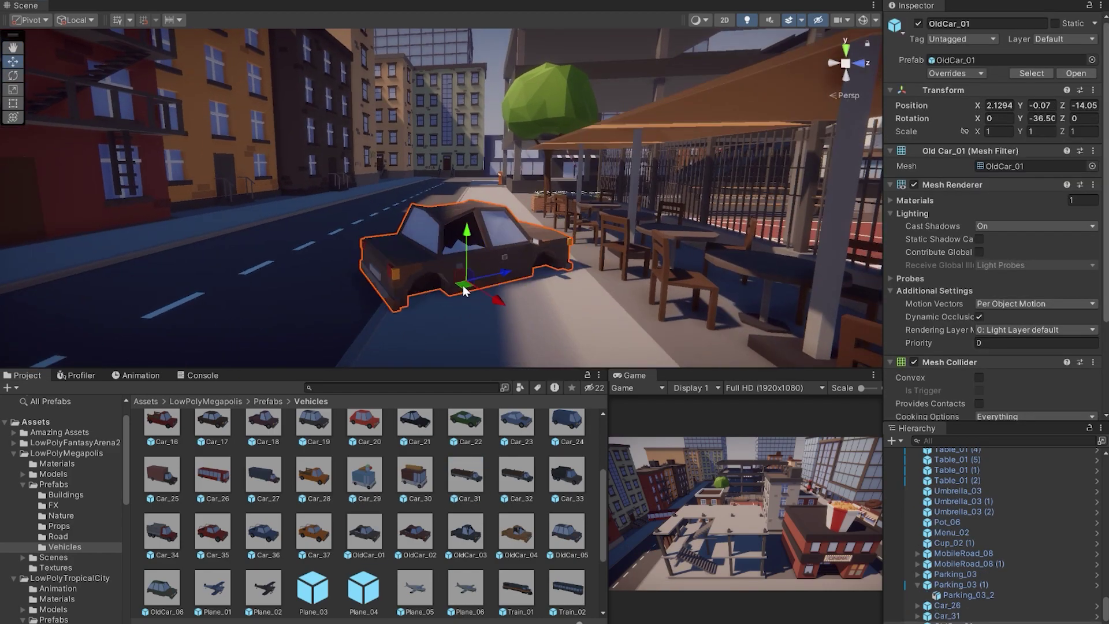
right_click_drag(465, 291, 439, 243)
left_click_drag(470, 535, 698, 239)
key("e")
left_click_drag(515, 422, 408, 232)
key("e")
mouse_move(431, 272)
right_mouse_down()
mouse_move(500, 212)
mouse_move(477, 248)
right_mouse_up()
Add the Car_33 truck and a Car_27 truck to the street near the Donuts shop.
left_click_drag(414, 494, 458, 248)
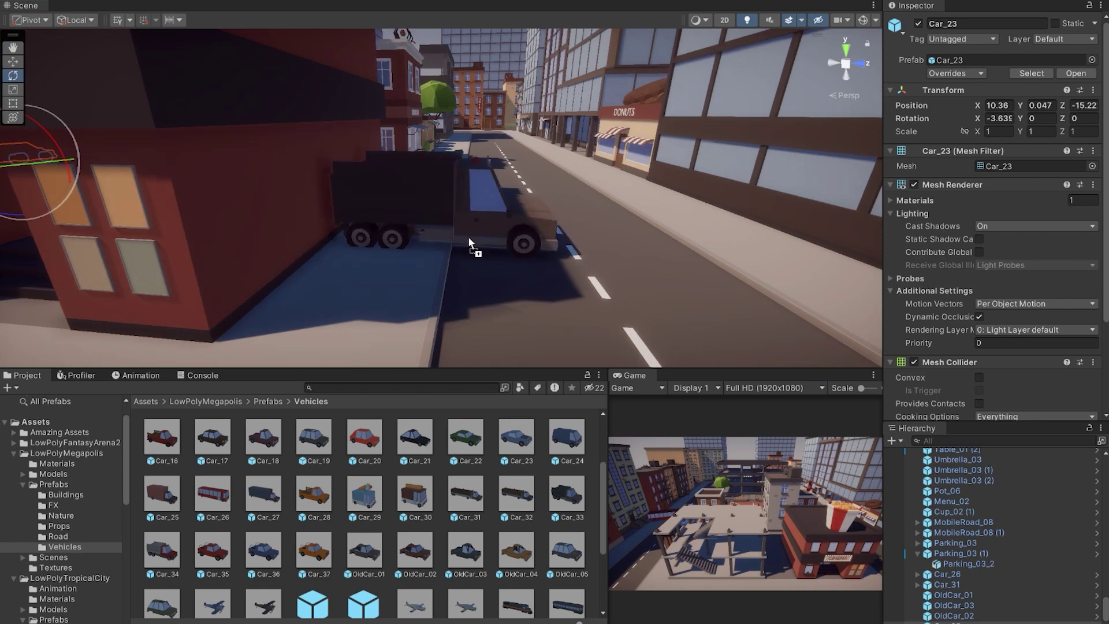
key("w")
right_click_drag(458, 248, 559, 205)
left_click(470, 231)
mouse_move(470, 231)
right_mouse_down()
mouse_move(485, 239)
mouse_move(439, 260)
right_mouse_up()
left_click(264, 503)
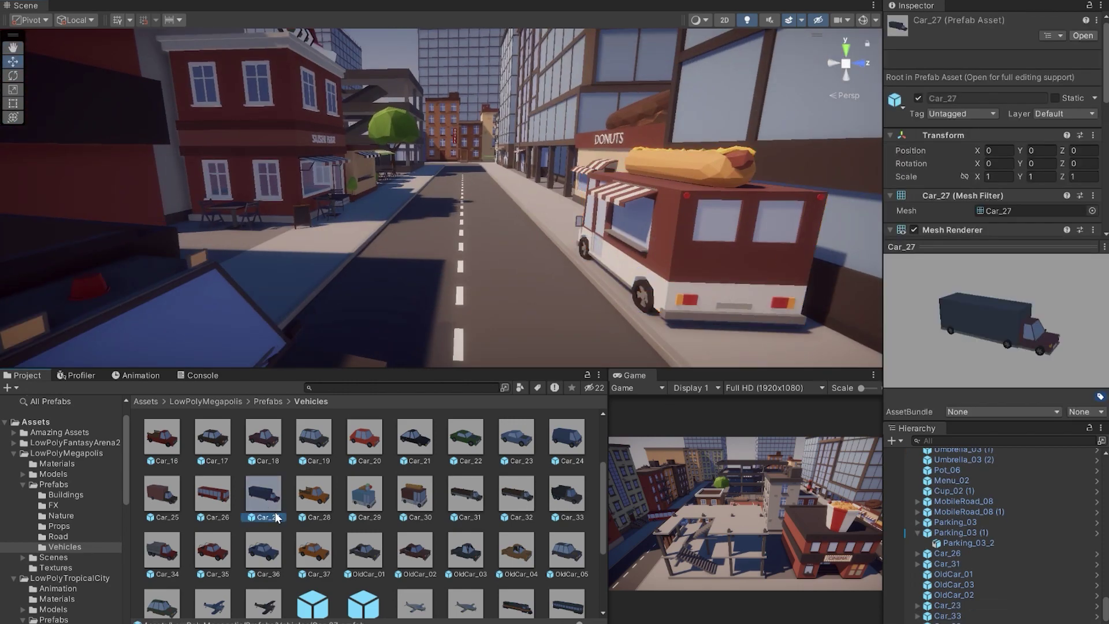
left_click_drag(472, 222, 474, 224)
right_click_drag(474, 224, 543, 288)
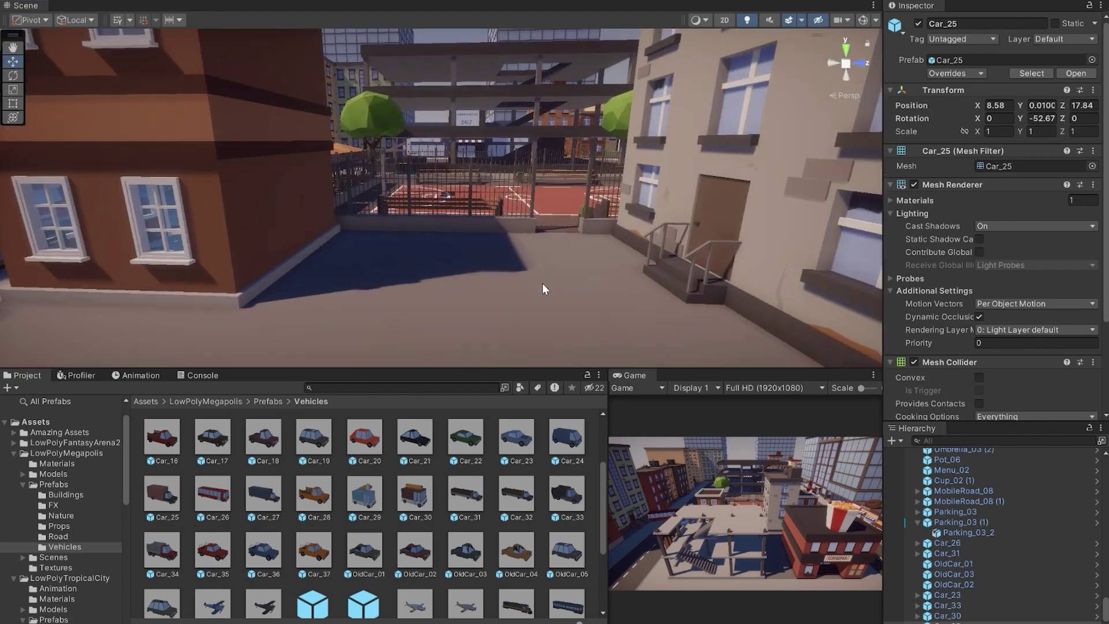
key("f")
mouse_move(515, 252)
right_mouse_down()
mouse_move(419, 253)
mouse_move(586, 215)
right_mouse_up()
Place the Car_29 ice-cream truck and an OldCar_04 on the street.
left_click(364, 503)
left_click_drag(364, 502, 396, 190)
right_click_drag(557, 227, 625, 205)
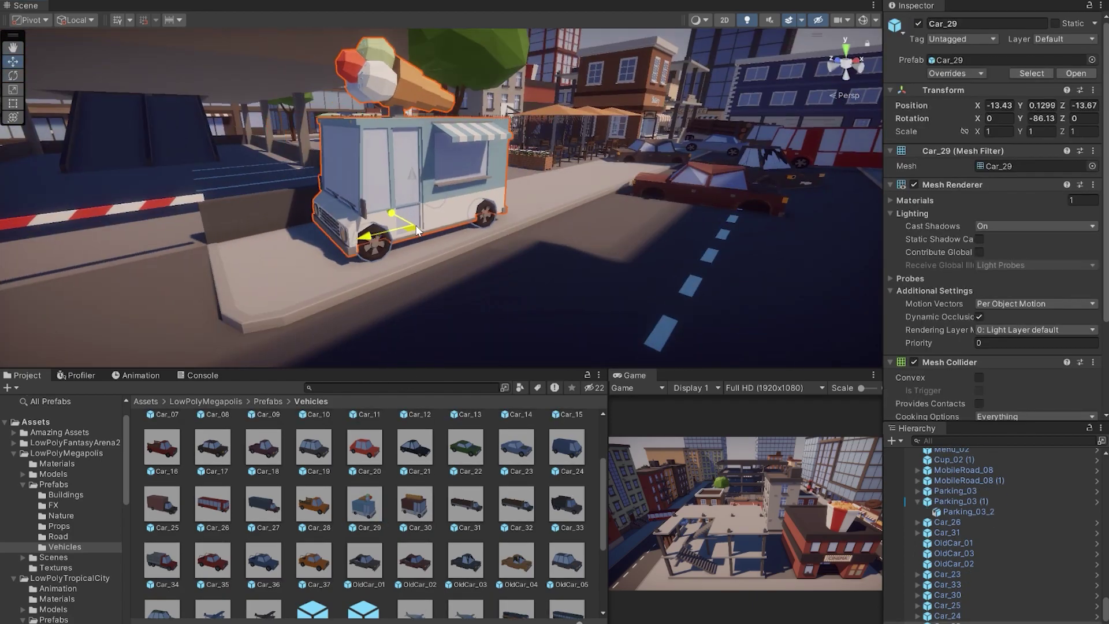
left_click_drag(516, 563, 537, 210)
right_click_drag(537, 211, 439, 249)
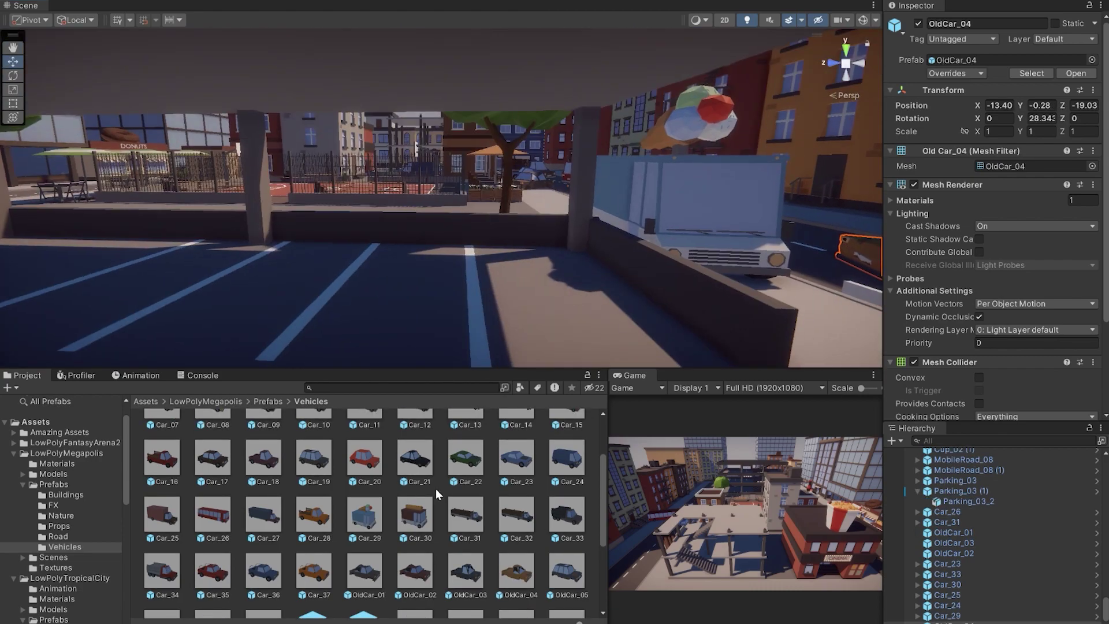
Fill the parking lot bays with Car_09 police cars, duplicating them along the row.
left_click_drag(264, 491, 569, 236)
right_click_drag(569, 236, 449, 235)
left_click_drag(264, 491, 308, 220)
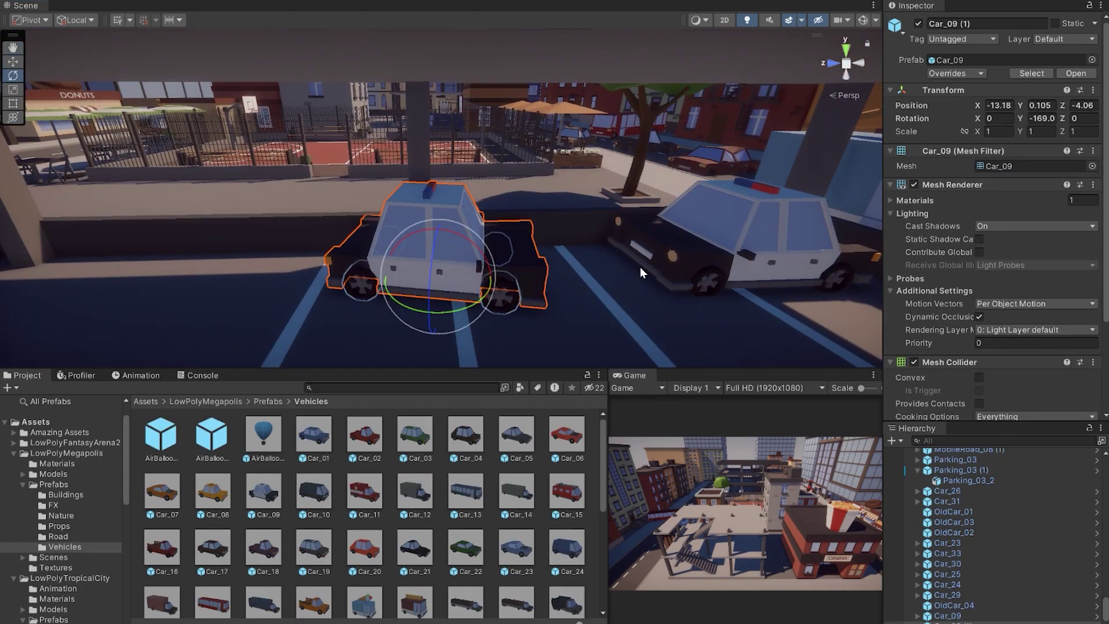
right_click_drag(345, 252, 574, 96)
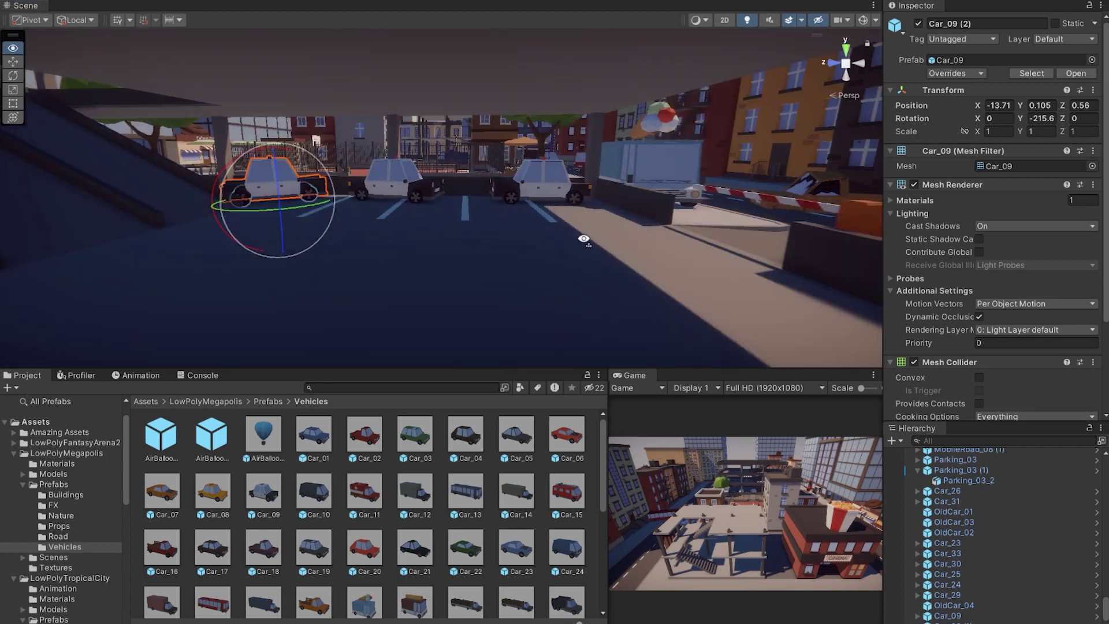
key("ctrl+d")
key("w")
left_click_drag(574, 95, 478, 172)
key("ctrl+d")
right_click_drag(477, 172, 483, 171)
left_click_drag(477, 172, 483, 170)
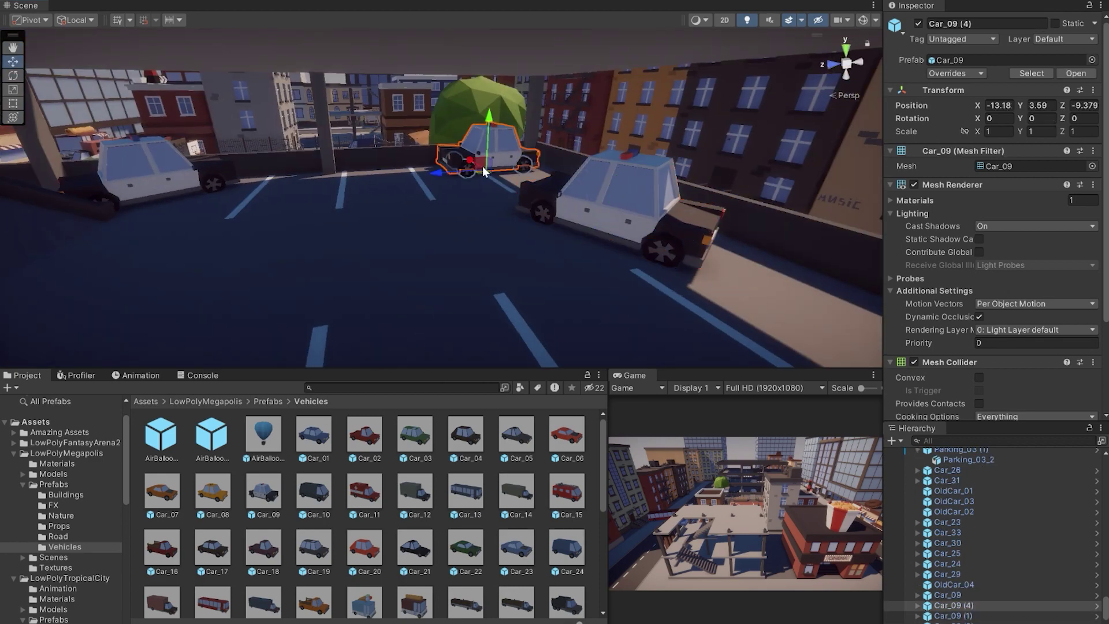
Place a Car_15 fire truck on the street, rotated to face along the road.
right_click_drag(411, 32, 417, 186)
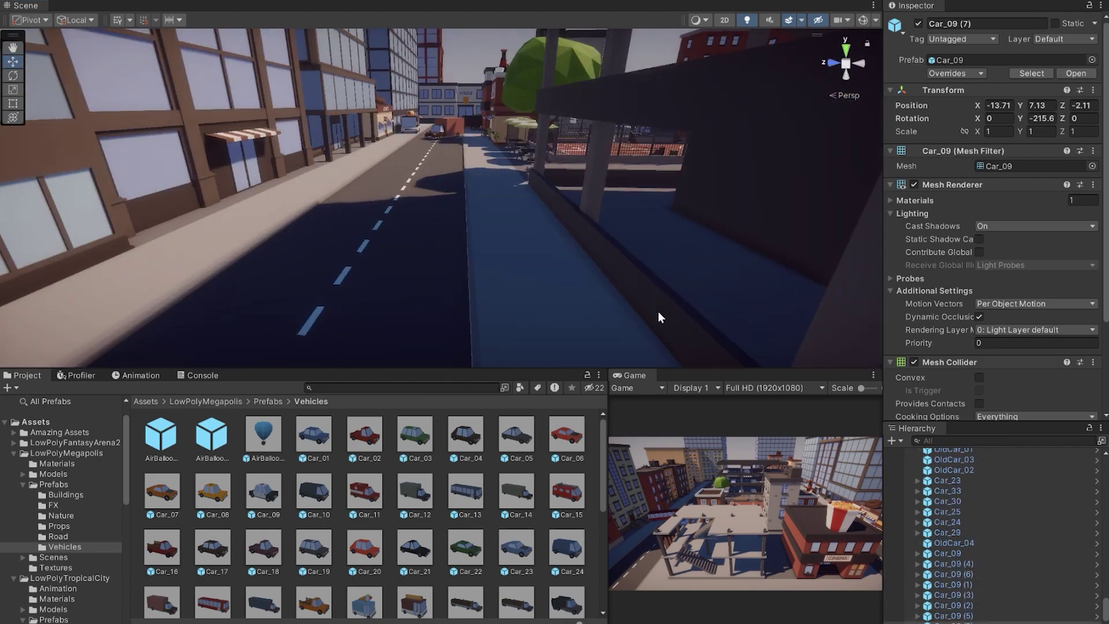
left_click_drag(567, 491, 459, 171)
key("e")
scroll(370, 514, "down", 5)
key("e")
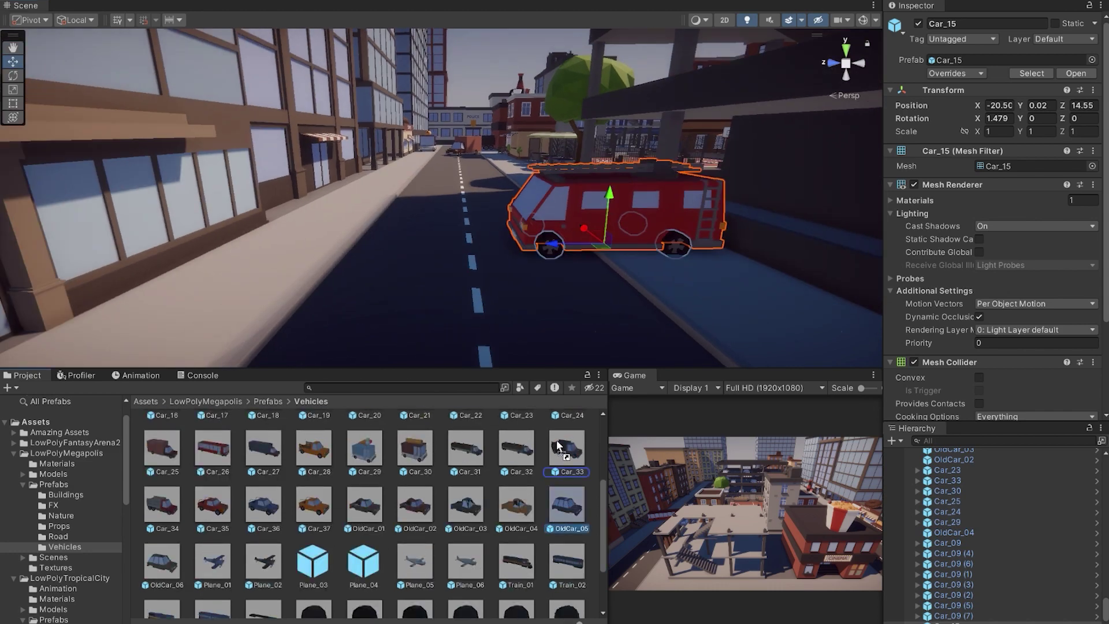
left_click_drag(566, 514, 394, 300)
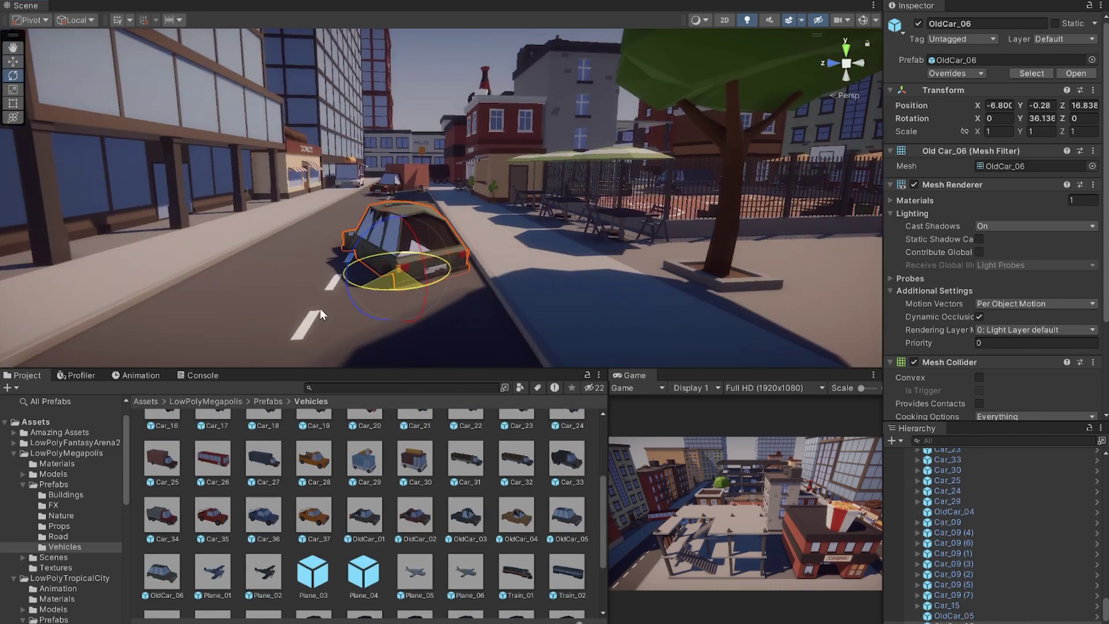
Park an OldCar_06 pickup in the street and a red Car_02 on the rooftop parking.
left_click_drag(162, 572, 438, 276)
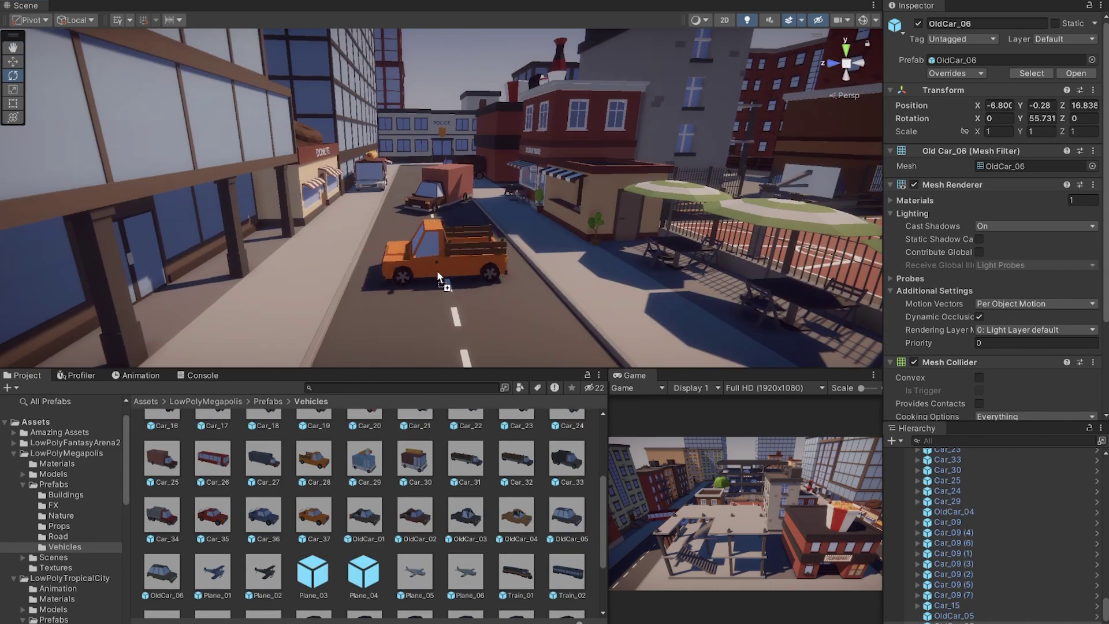
right_click_drag(338, 277, 404, 231)
scroll(370, 508, "up", 5)
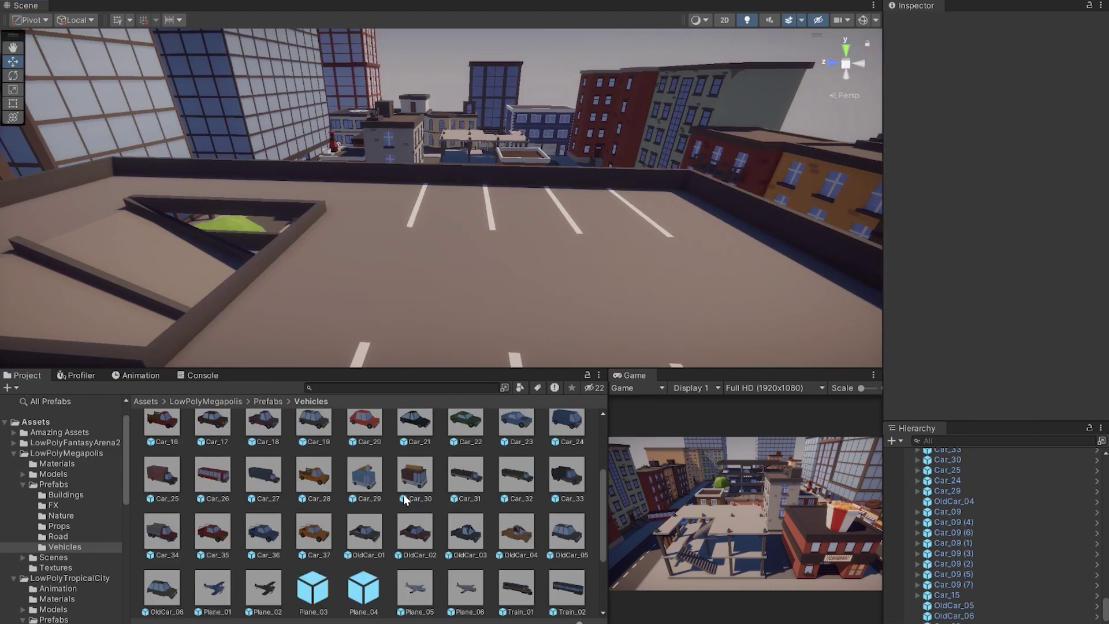
left_click(463, 445)
left_click_drag(364, 434, 646, 264)
mouse_move(646, 263)
right_mouse_down()
mouse_move(520, 160)
mouse_move(310, 193)
right_mouse_up()
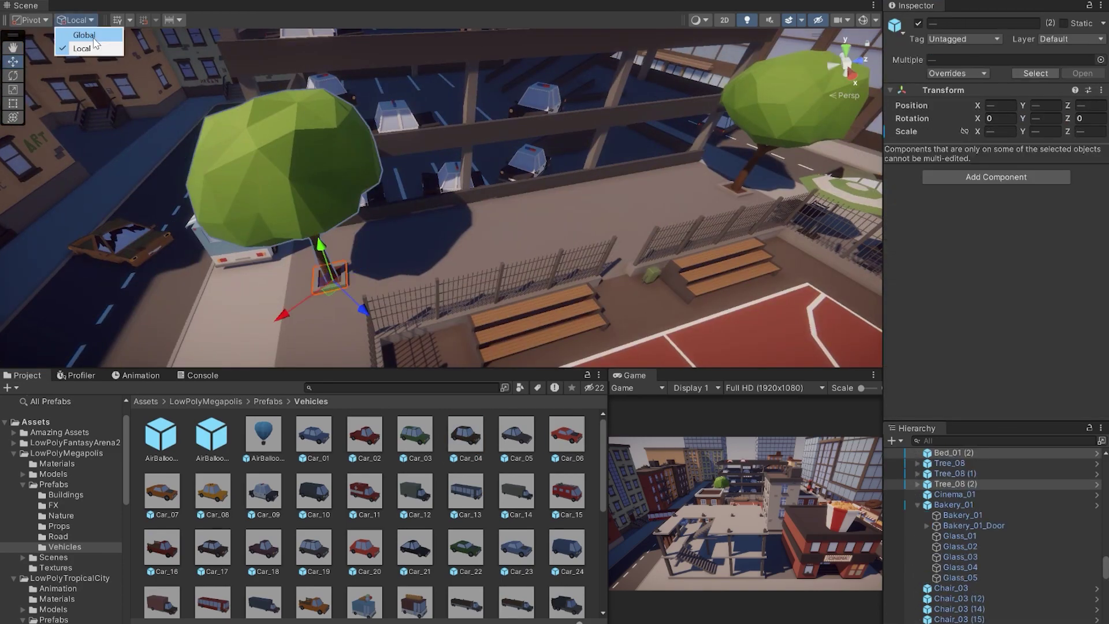
Set the handle orientation to Global and select a tree for rotating.
left_click(74, 23)
right_click_drag(404, 202, 583, 243)
left_click(502, 173)
key("e")
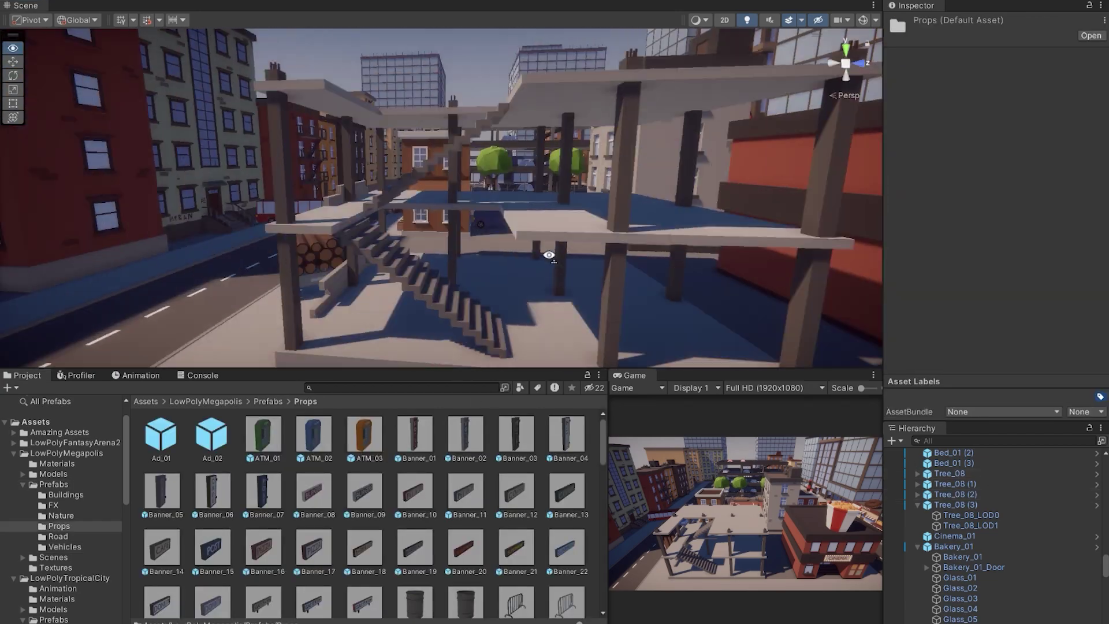
Scatter Barrel_01/02, Pallet_01, Trash_02 and Barrier_01 props around the basketball court.
left_click(271, 401)
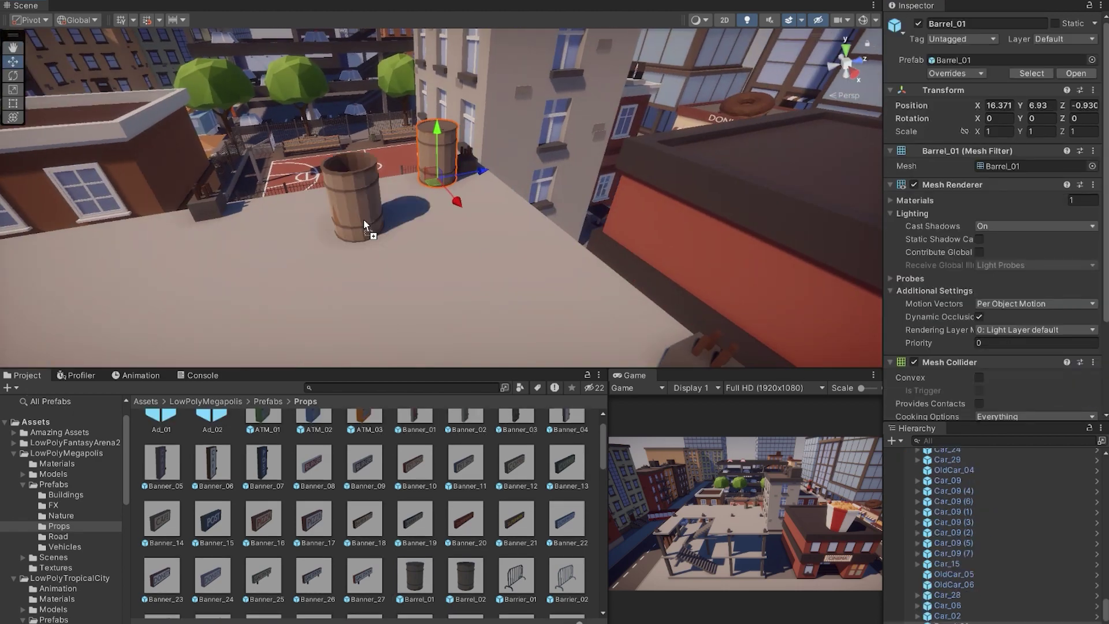
left_click(546, 213, "shift")
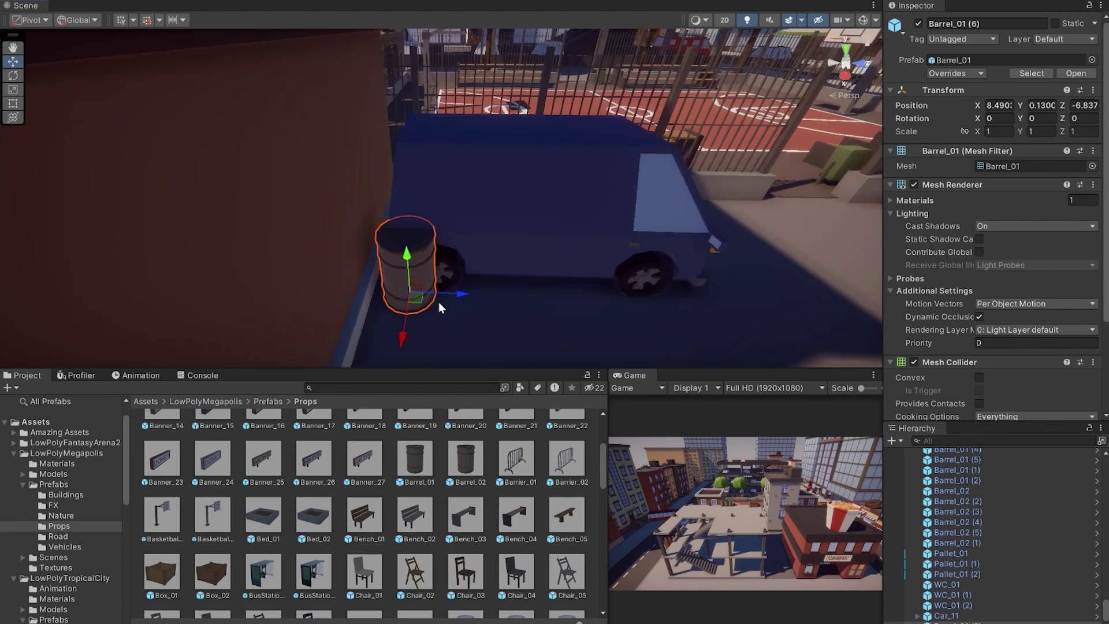
scroll(452, 484, "down", 2)
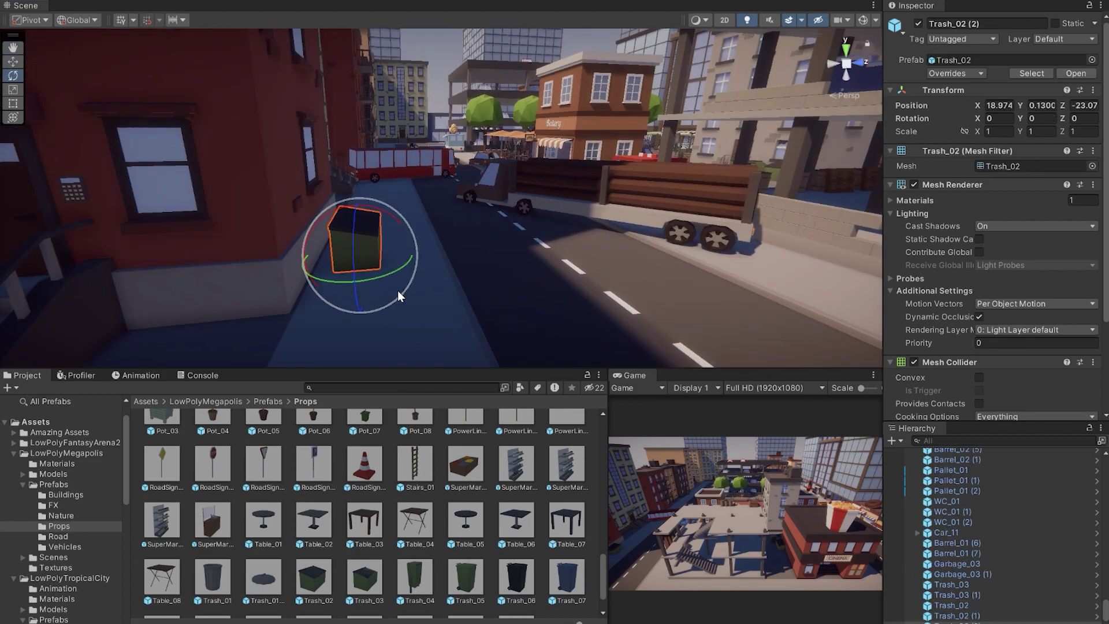
right_click_drag(454, 225, 508, 267)
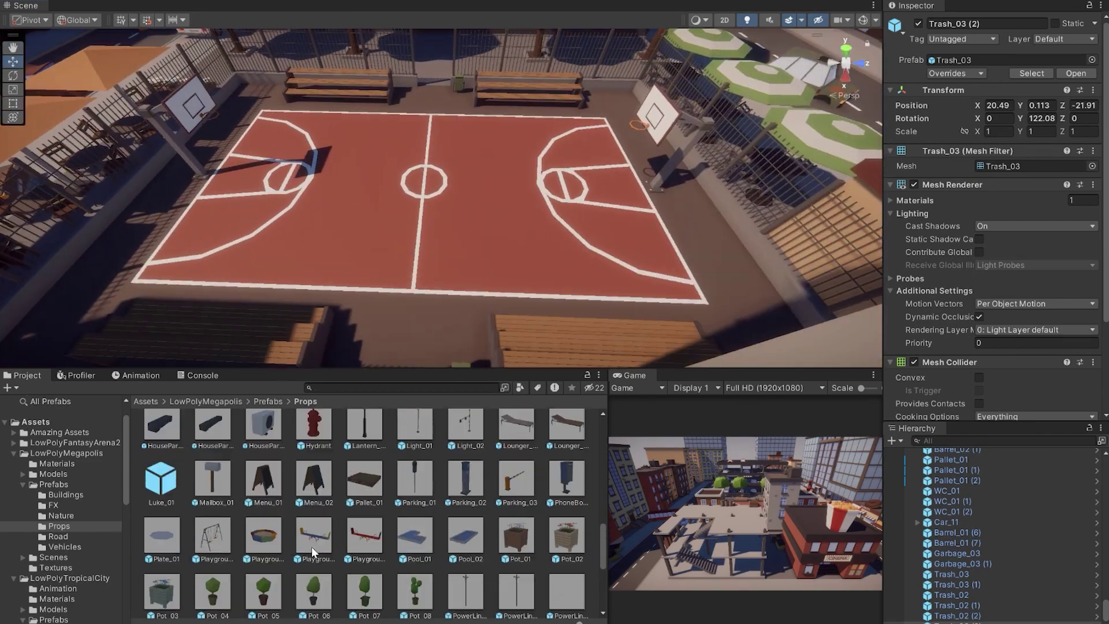
scroll(383, 518, "up", 5)
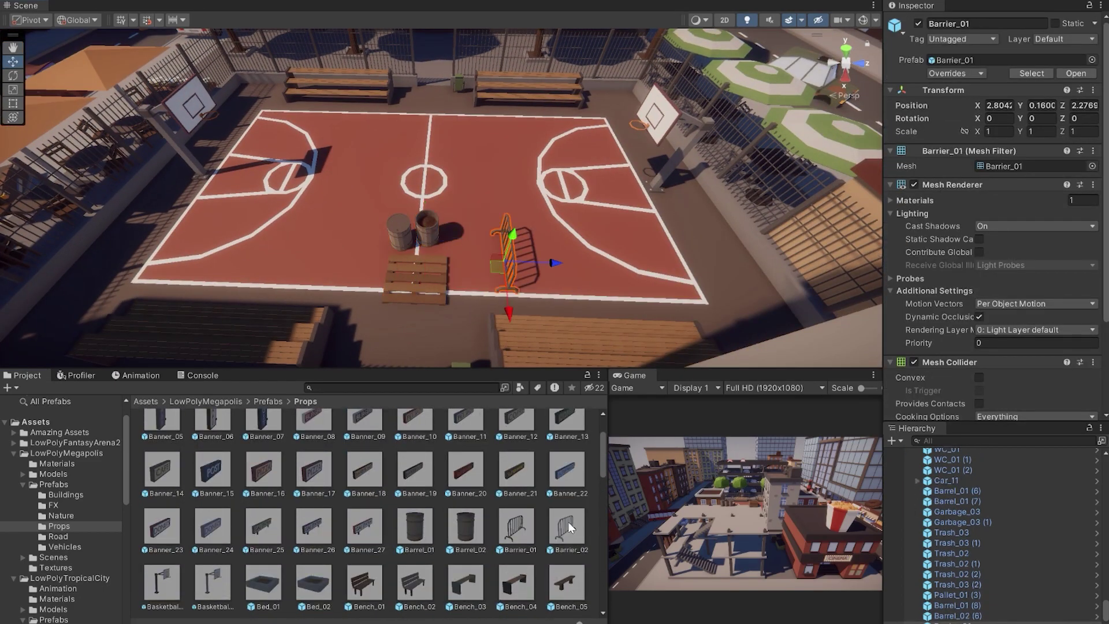
scroll(226, 563, "up", 2)
left_click(194, 452)
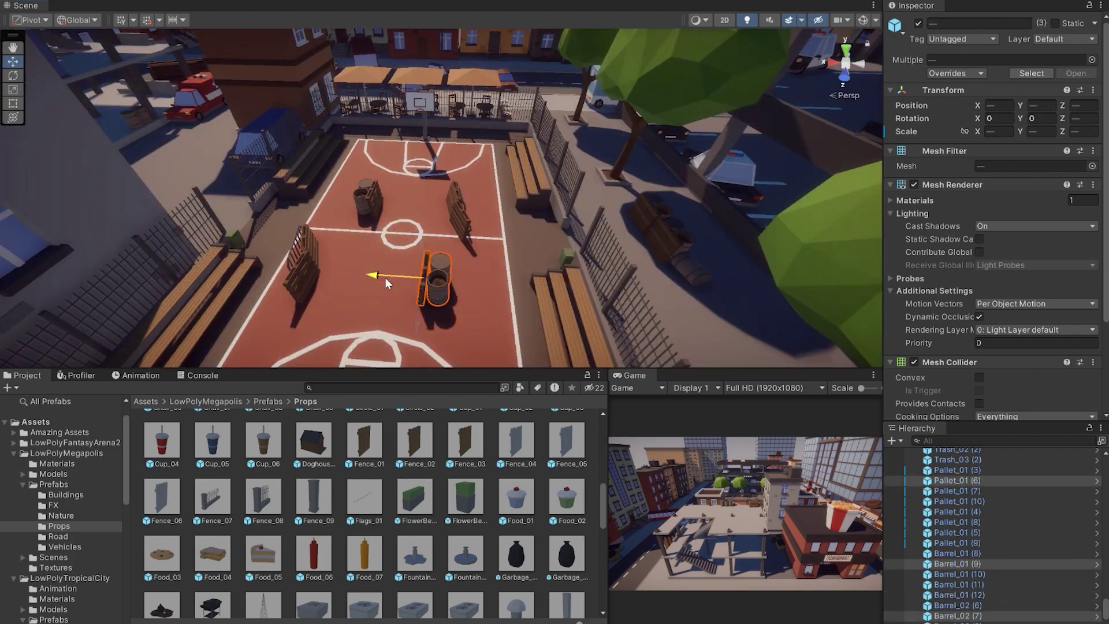
right_click_drag(386, 279, 453, 206)
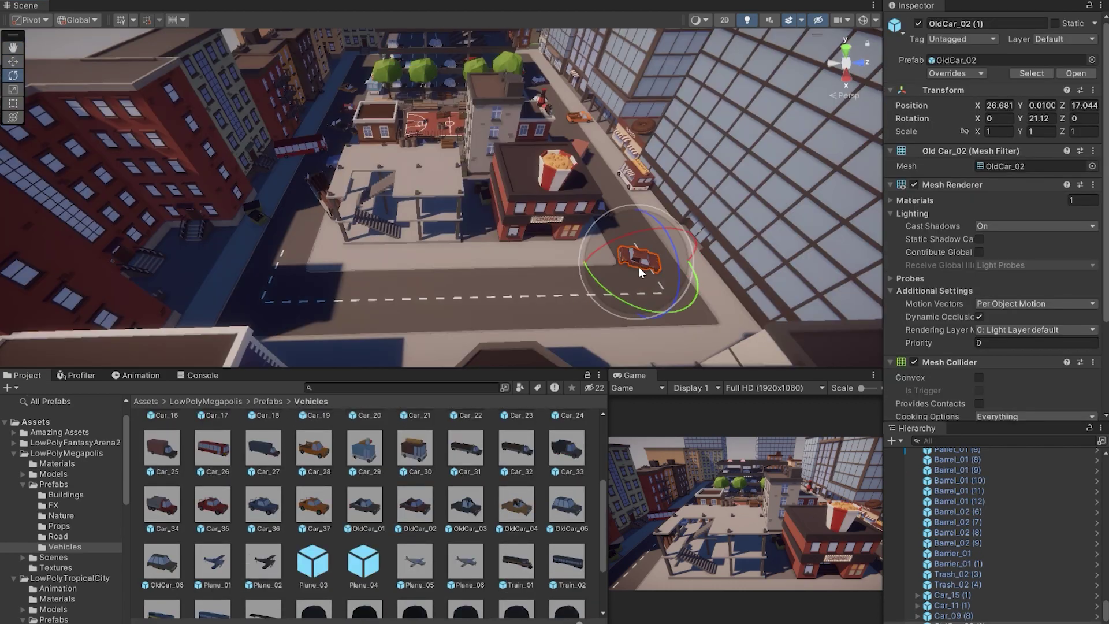
Place a Car_30 hot-dog truck on the street near the shop building.
scroll(456, 538, "up", 5)
left_click(418, 543)
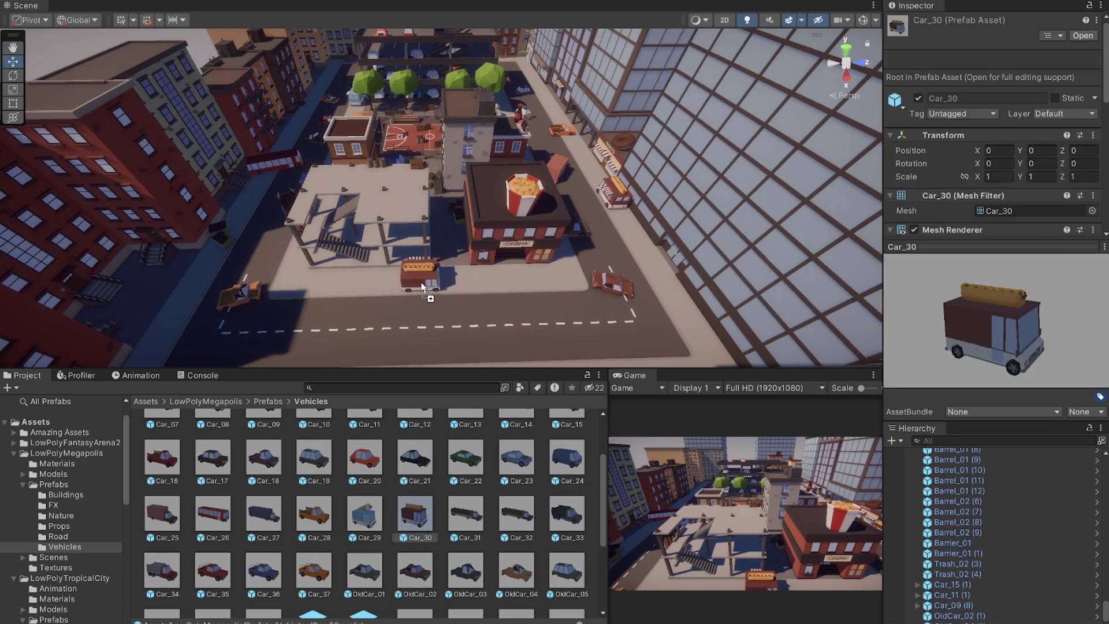
left_click_drag(572, 275, 498, 166, "alt")
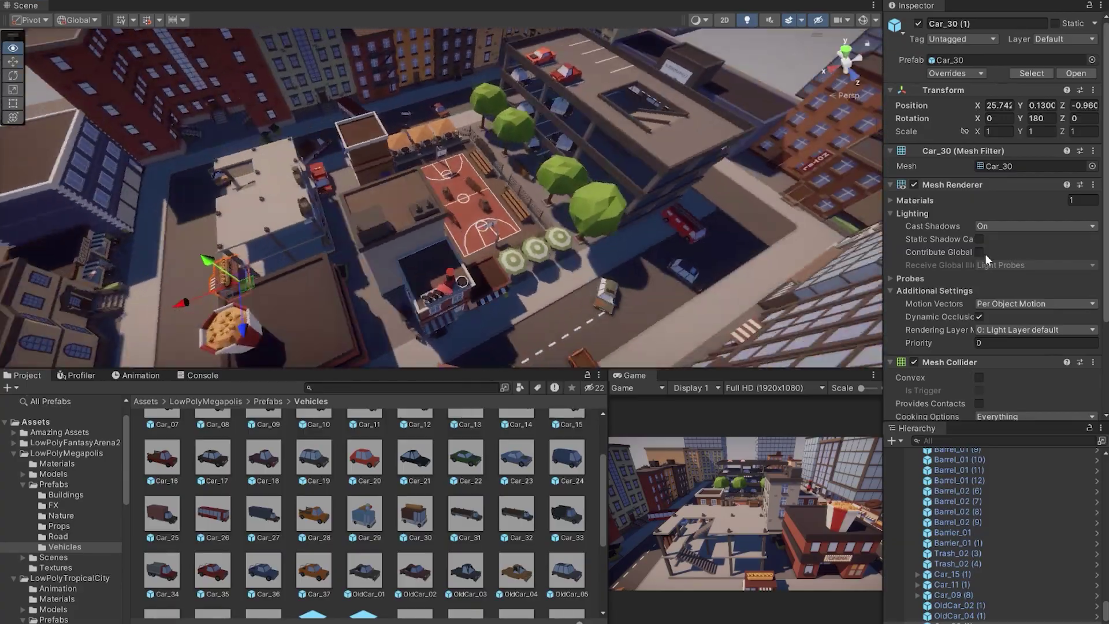